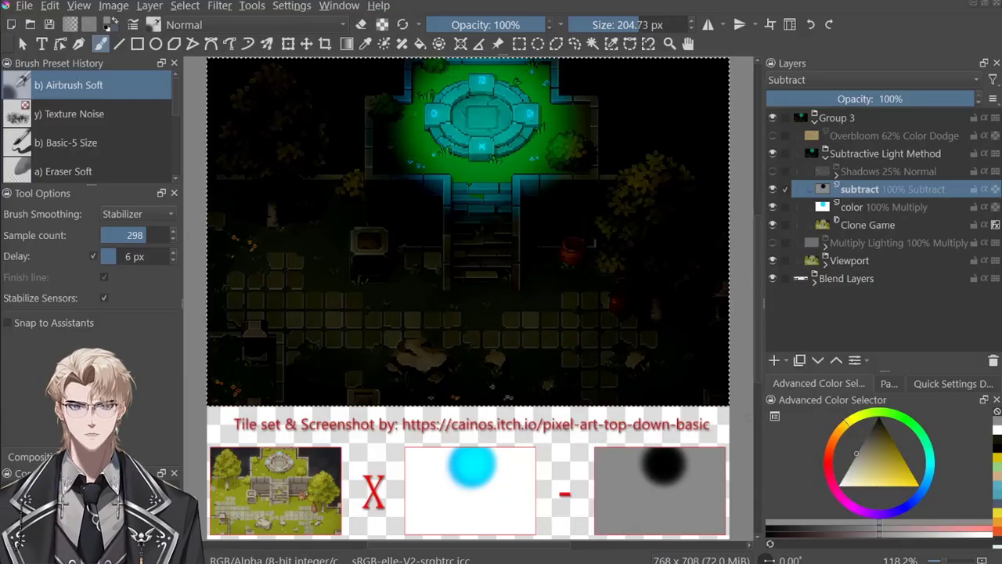
Step: Airbrush light grey and then black over the lower-left path and tree area on the subtract layer
{"action": "left_click_drag", "start_coordinate": [196, 407], "coordinate": [753, 407]}
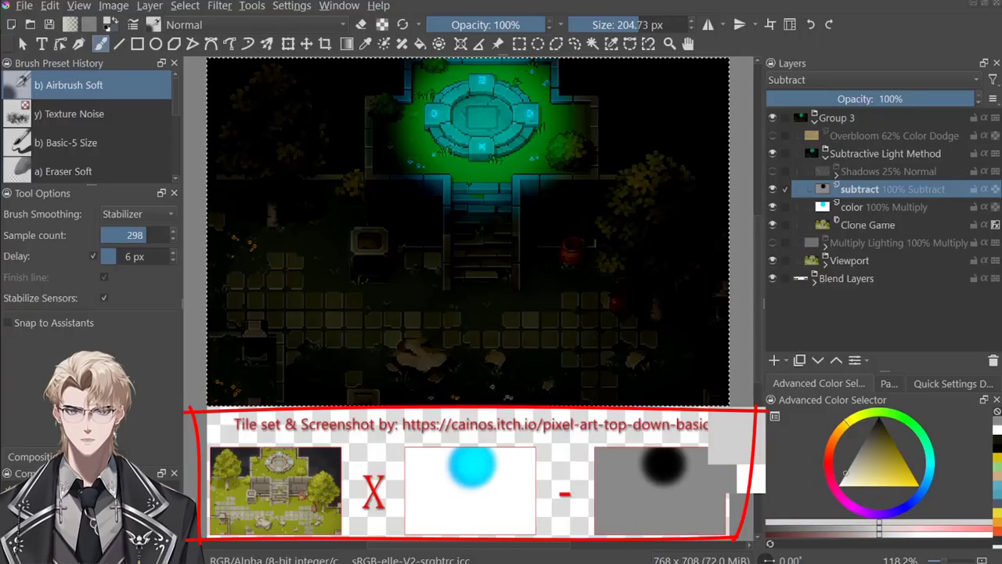
{"action": "mouse_move", "coordinate": [308, 280]}
{"action": "left_mouse_down"}
{"action": "mouse_move", "coordinate": [319, 335]}
{"action": "mouse_move", "coordinate": [280, 207]}
{"action": "mouse_move", "coordinate": [259, 322]}
{"action": "mouse_move", "coordinate": [282, 282]}
{"action": "left_mouse_up"}
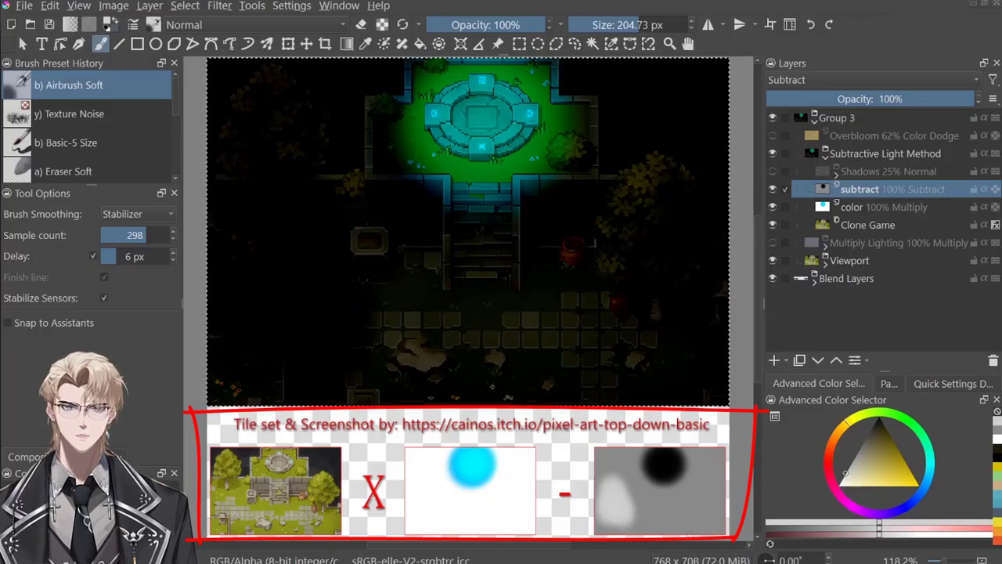
{"action": "key", "text": "x"}
{"action": "mouse_move", "coordinate": [279, 265]}
{"action": "left_mouse_down"}
{"action": "mouse_move", "coordinate": [292, 239]}
{"action": "mouse_move", "coordinate": [304, 302]}
{"action": "mouse_move", "coordinate": [323, 307]}
{"action": "mouse_move", "coordinate": [304, 335]}
{"action": "mouse_move", "coordinate": [243, 225]}
{"action": "mouse_move", "coordinate": [265, 274]}
{"action": "mouse_move", "coordinate": [223, 362]}
{"action": "mouse_move", "coordinate": [234, 266]}
{"action": "mouse_move", "coordinate": [297, 311]}
{"action": "mouse_move", "coordinate": [277, 167]}
{"action": "left_mouse_up"}
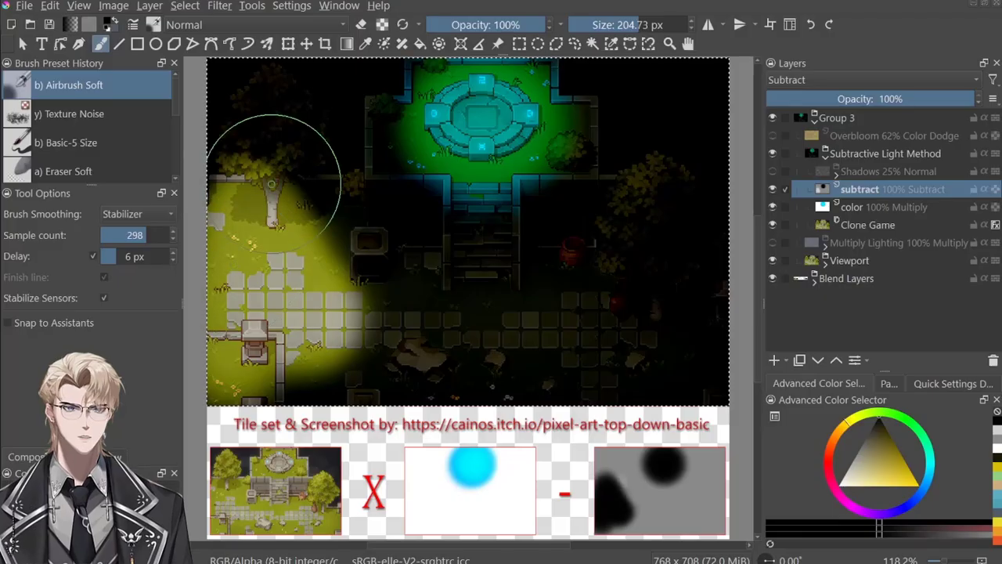
Step: Choose a muted yellow and airbrush it over the lit path area near the lower-left tree on the subtract layer
{"action": "left_click", "coordinate": [906, 477]}
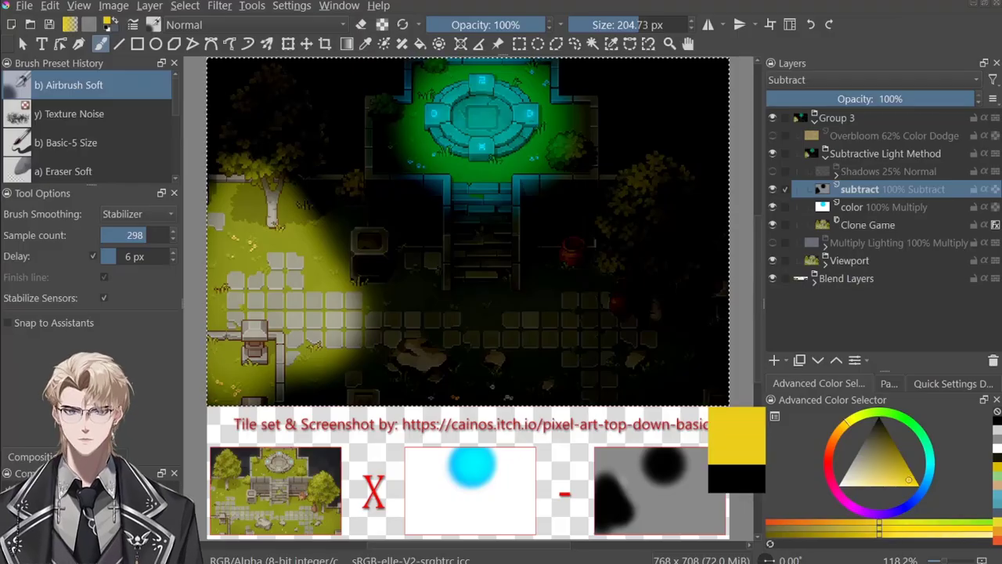
{"action": "left_click", "coordinate": [890, 475]}
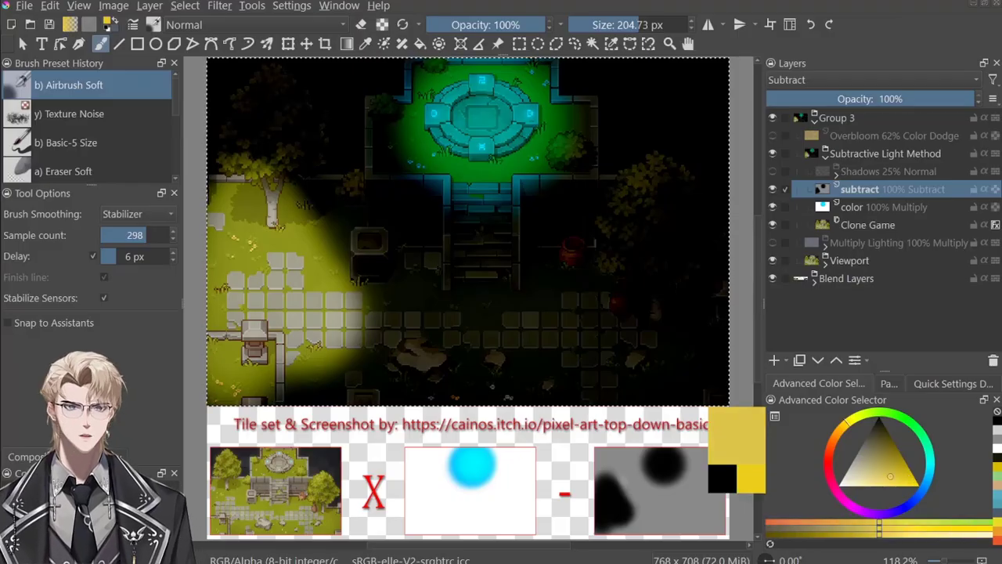
{"action": "left_click", "coordinate": [886, 474]}
{"action": "mouse_move", "coordinate": [313, 358]}
{"action": "left_mouse_down"}
{"action": "mouse_move", "coordinate": [300, 305]}
{"action": "mouse_move", "coordinate": [310, 322]}
{"action": "mouse_move", "coordinate": [300, 232]}
{"action": "mouse_move", "coordinate": [330, 341]}
{"action": "mouse_move", "coordinate": [307, 255]}
{"action": "mouse_move", "coordinate": [315, 346]}
{"action": "mouse_move", "coordinate": [375, 364]}
{"action": "left_mouse_up"}
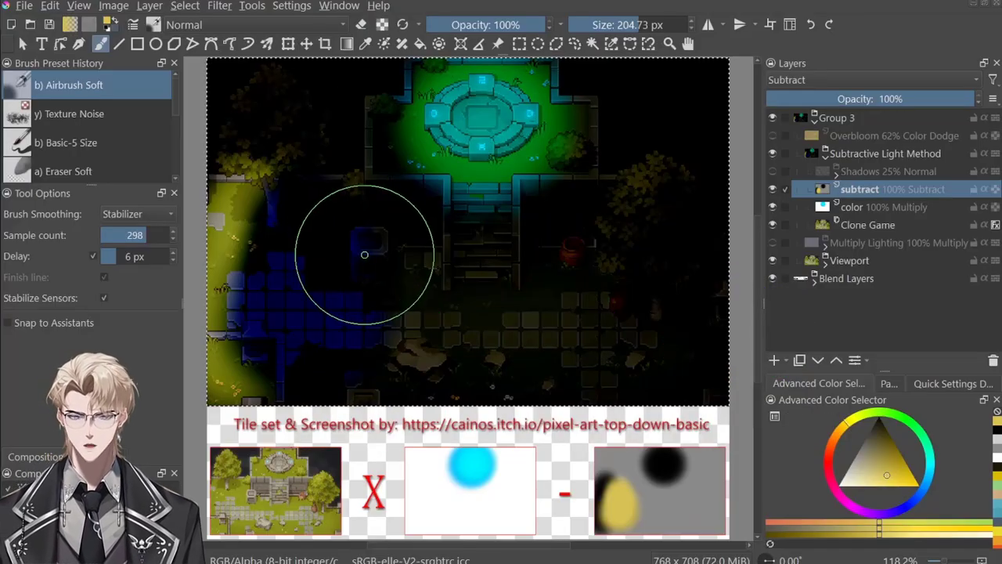
Step: Undo the yellow, black and light grey strokes on the subtract layer
{"action": "key", "text": "ctrl+z"}
{"action": "key", "text": "ctrl+z"}
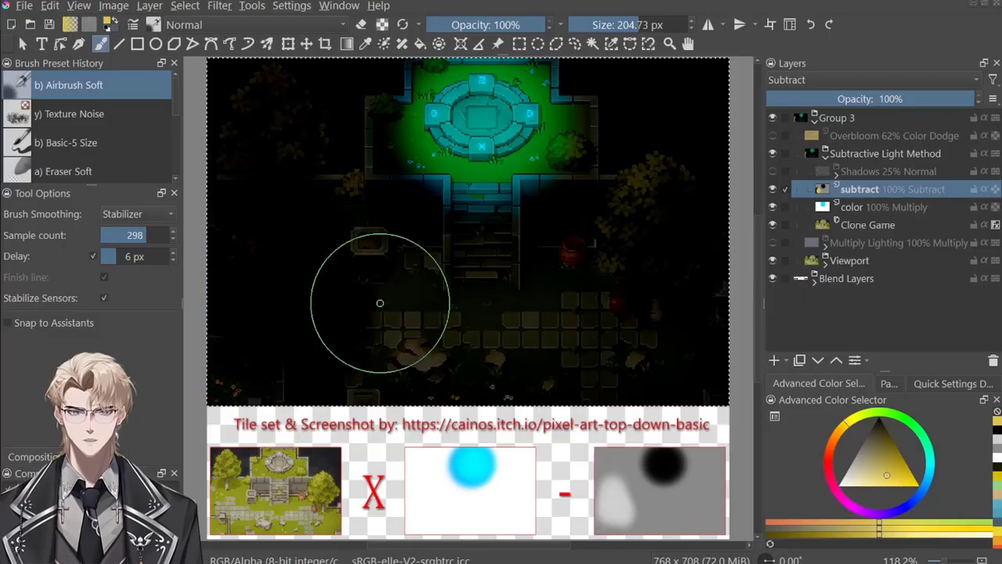
{"action": "key", "text": "ctrl+z"}
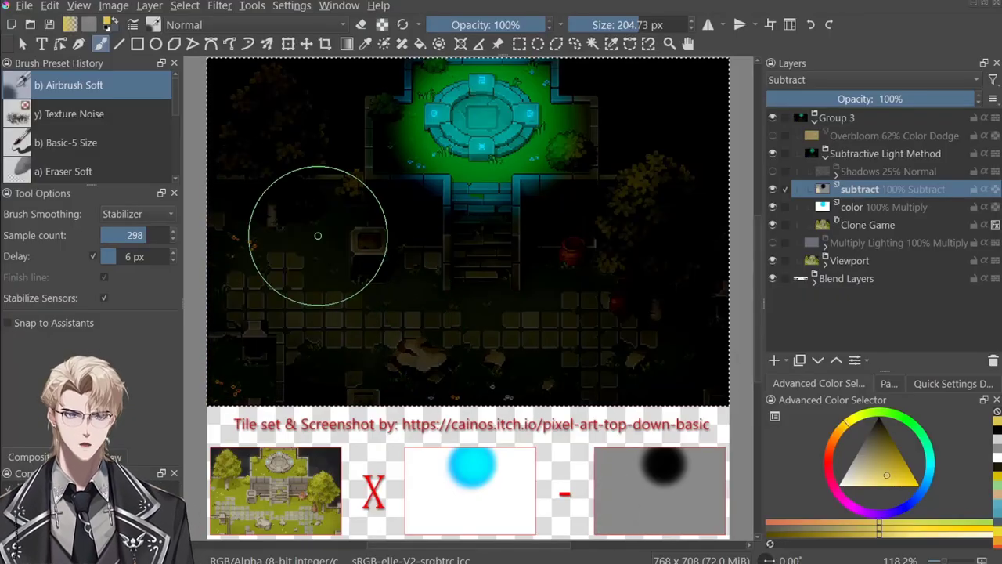
Step: Airbrush a muted orange light spot over the lower-left path on the color Multiply layer
{"action": "left_click", "coordinate": [885, 208]}
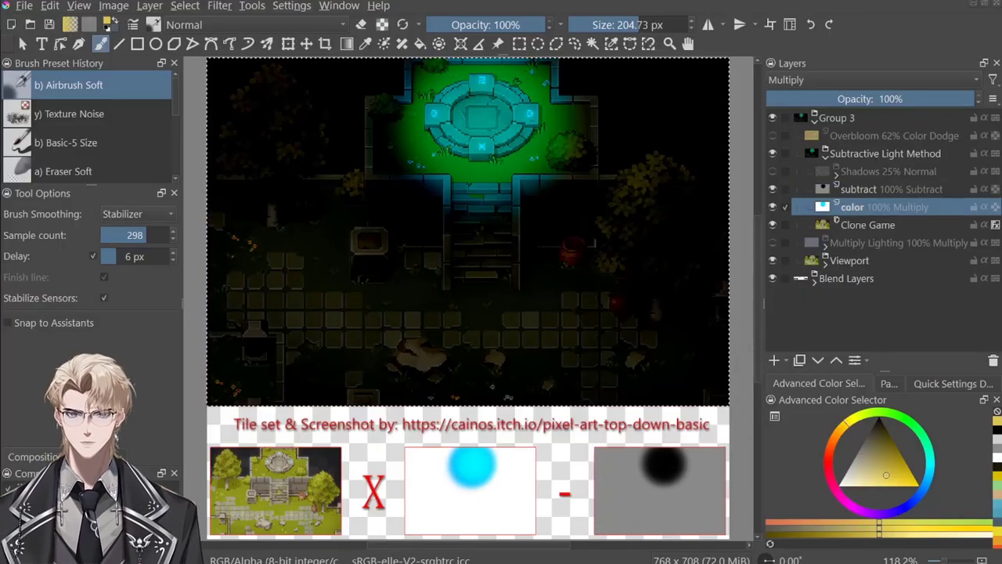
{"action": "left_click", "coordinate": [830, 446]}
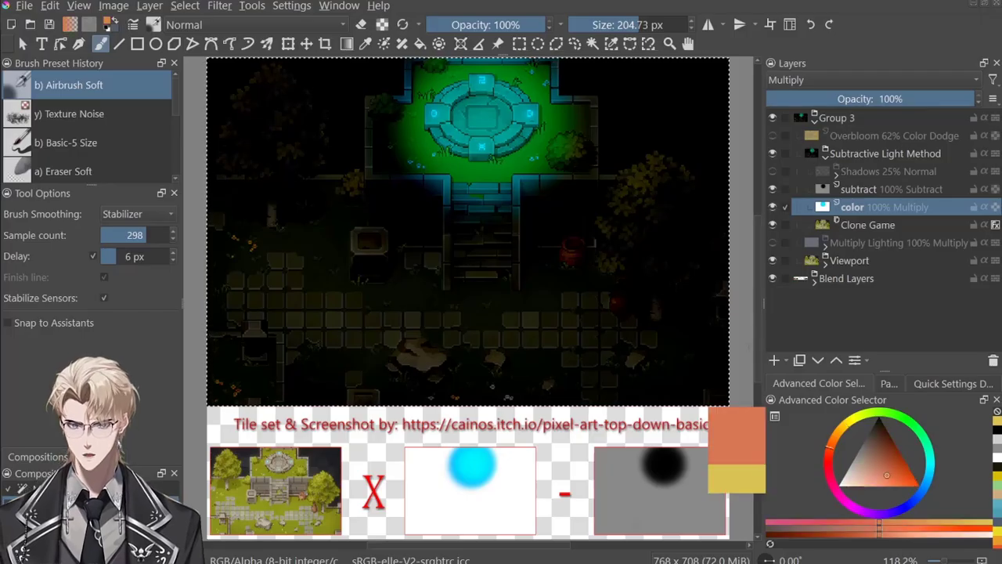
{"action": "mouse_move", "coordinate": [293, 315]}
{"action": "left_mouse_down"}
{"action": "mouse_move", "coordinate": [317, 302]}
{"action": "mouse_move", "coordinate": [320, 334]}
{"action": "mouse_move", "coordinate": [337, 278]}
{"action": "mouse_move", "coordinate": [326, 345]}
{"action": "mouse_move", "coordinate": [384, 416]}
{"action": "left_mouse_up"}
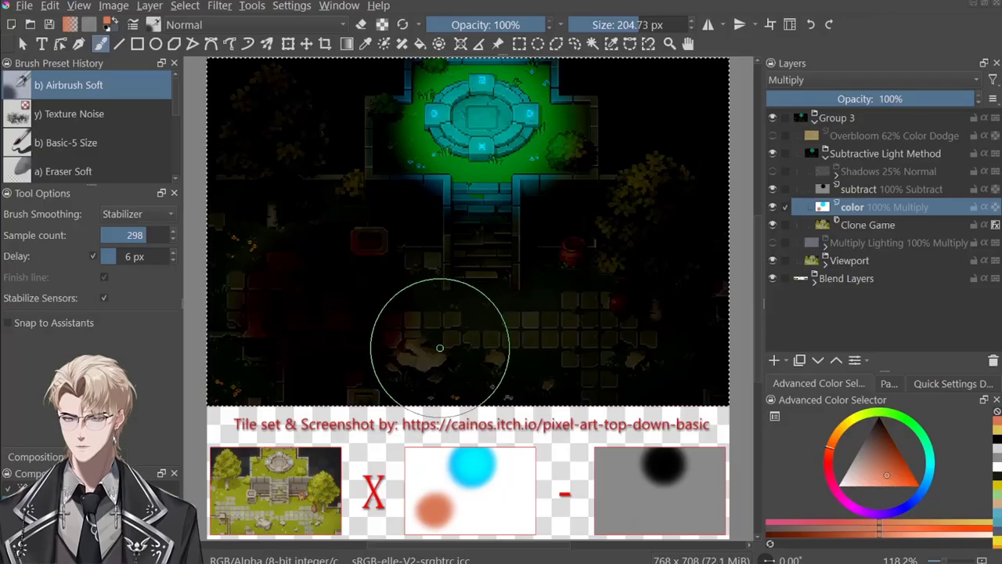
Step: Airbrush black over the orange spot's area on the subtract layer to light the lower-left path
{"action": "left_click", "coordinate": [859, 189]}
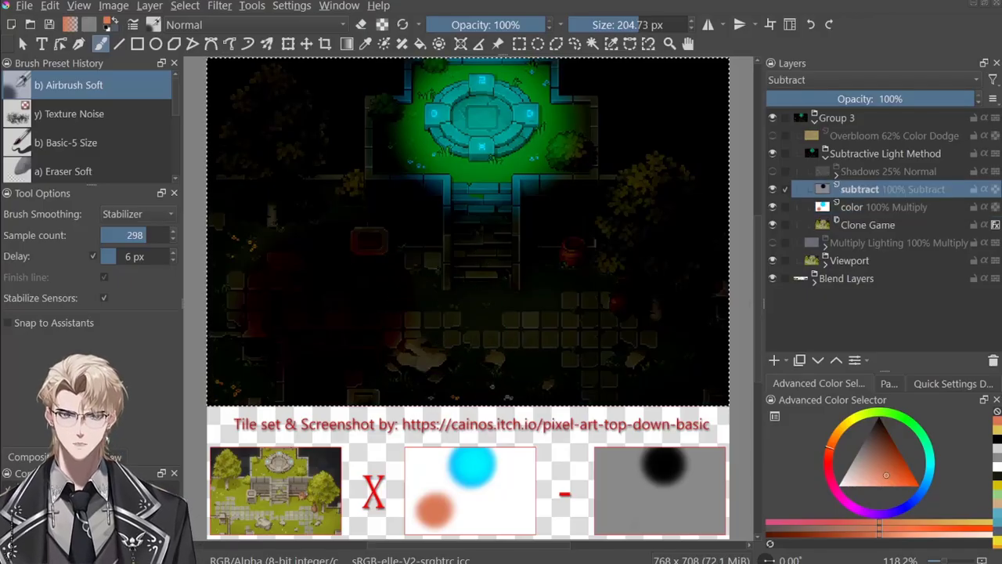
{"action": "key", "text": "d"}
{"action": "mouse_move", "coordinate": [320, 324]}
{"action": "left_mouse_down"}
{"action": "mouse_move", "coordinate": [329, 311]}
{"action": "mouse_move", "coordinate": [311, 313]}
{"action": "mouse_move", "coordinate": [336, 334]}
{"action": "mouse_move", "coordinate": [272, 438]}
{"action": "left_mouse_up"}
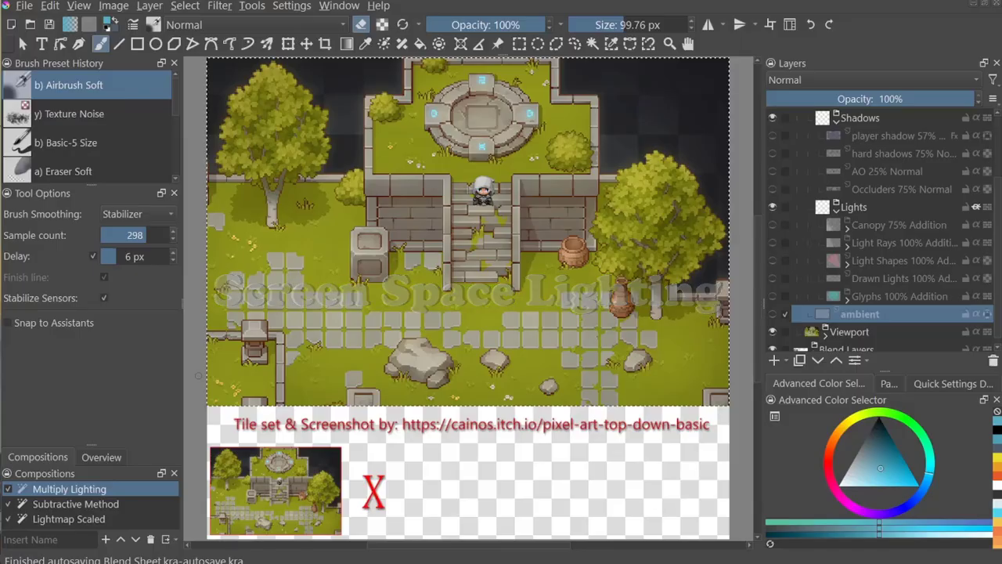
Step: Show the ambient layer together with the Glyphs and Drawn Lights layers over the scene
{"action": "left_click", "coordinate": [772, 314]}
{"action": "left_click", "coordinate": [900, 296]}
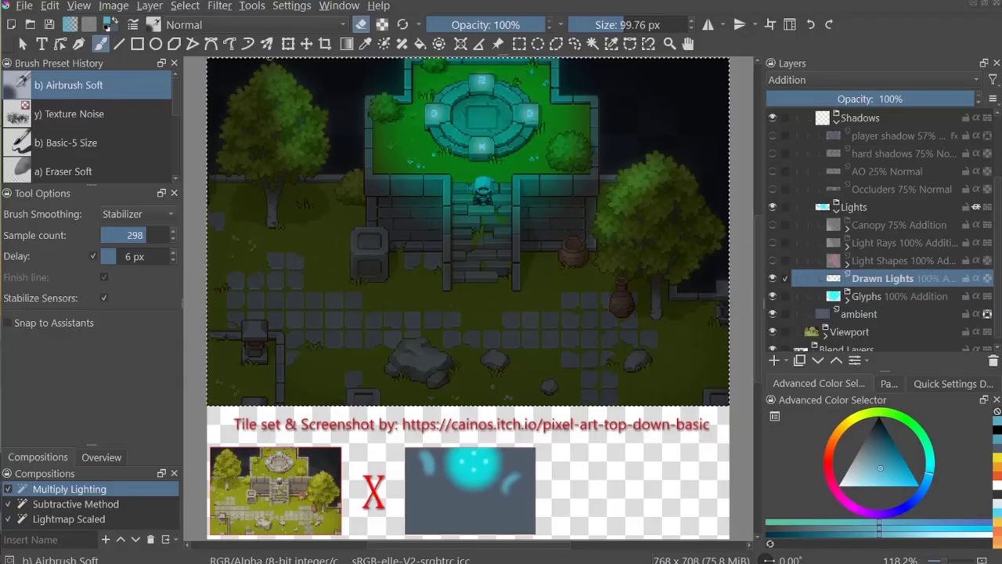
{"action": "mouse_move", "coordinate": [241, 94]}
{"action": "left_mouse_down"}
{"action": "mouse_move", "coordinate": [269, 104]}
{"action": "mouse_move", "coordinate": [292, 224]}
{"action": "left_mouse_up"}
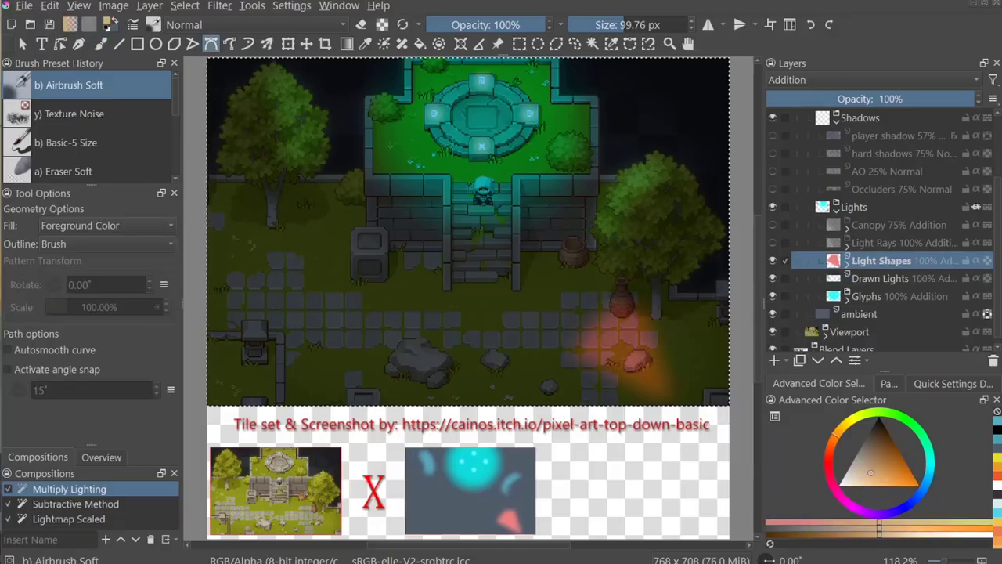
Step: Draw a closed peach-coloured light shape over the path just above the large rock on the Light Shapes layer
{"action": "left_click", "coordinate": [349, 303]}
{"action": "left_click_drag", "start_coordinate": [460, 311], "coordinate": [462, 351]}
{"action": "left_click", "coordinate": [349, 303]}
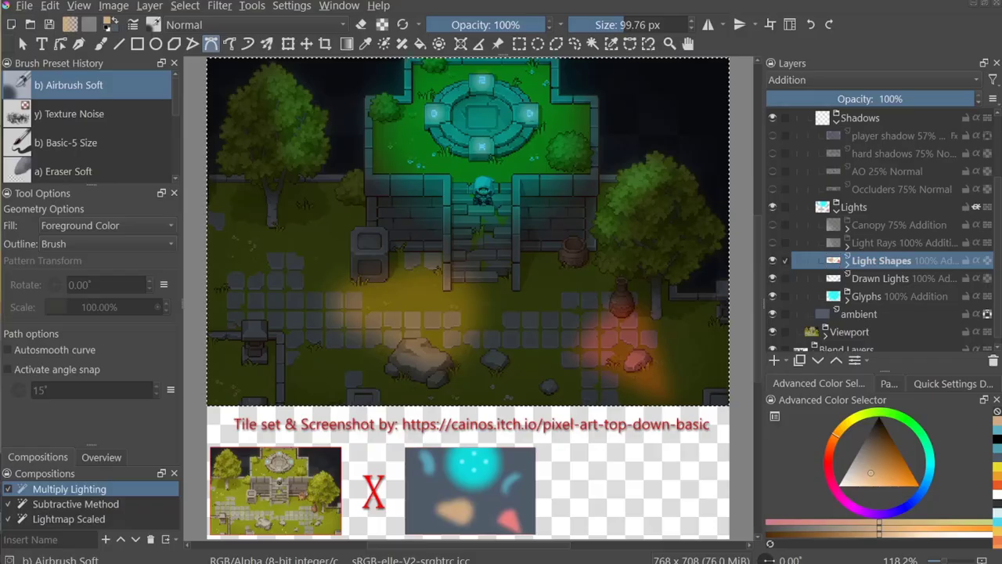
Step: Choose a light green and draw a four-cornered light shape over the path and lantern near the left tree
{"action": "left_click", "coordinate": [893, 413]}
{"action": "left_click", "coordinate": [248, 232]}
{"action": "left_click", "coordinate": [340, 233]}
{"action": "left_click", "coordinate": [340, 325]}
{"action": "left_click", "coordinate": [235, 371]}
{"action": "left_click", "coordinate": [248, 232]}
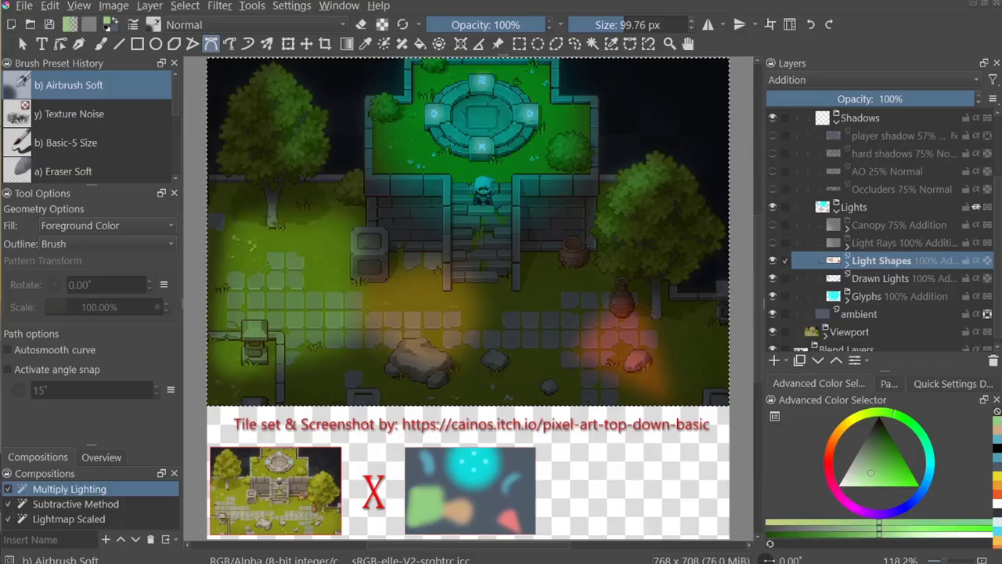
Step: Undo the green and peach light shapes
{"action": "key", "text": "ctrl+z"}
{"action": "key", "text": "ctrl+z"}
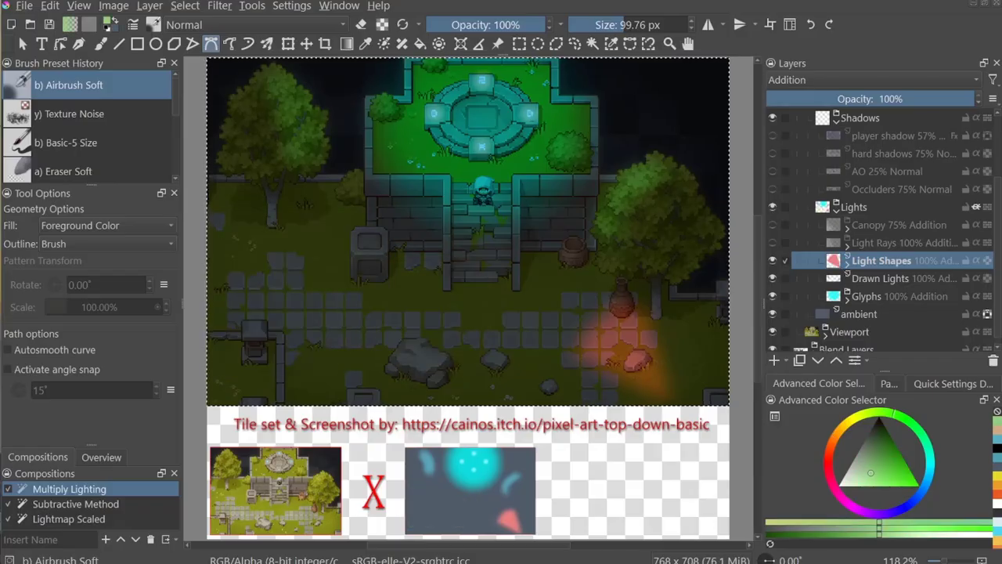
Step: Preview the Light Rays layer, then show the Canopy, AO, hard shadows and player shadow layers
{"action": "left_click", "coordinate": [773, 243]}
{"action": "left_click", "coordinate": [772, 242]}
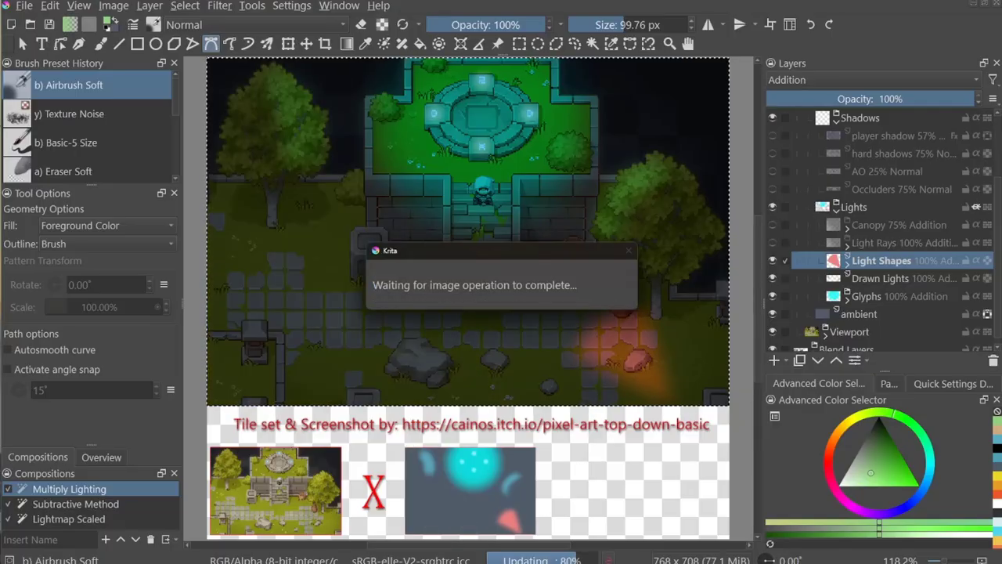
{"action": "left_click", "coordinate": [773, 225]}
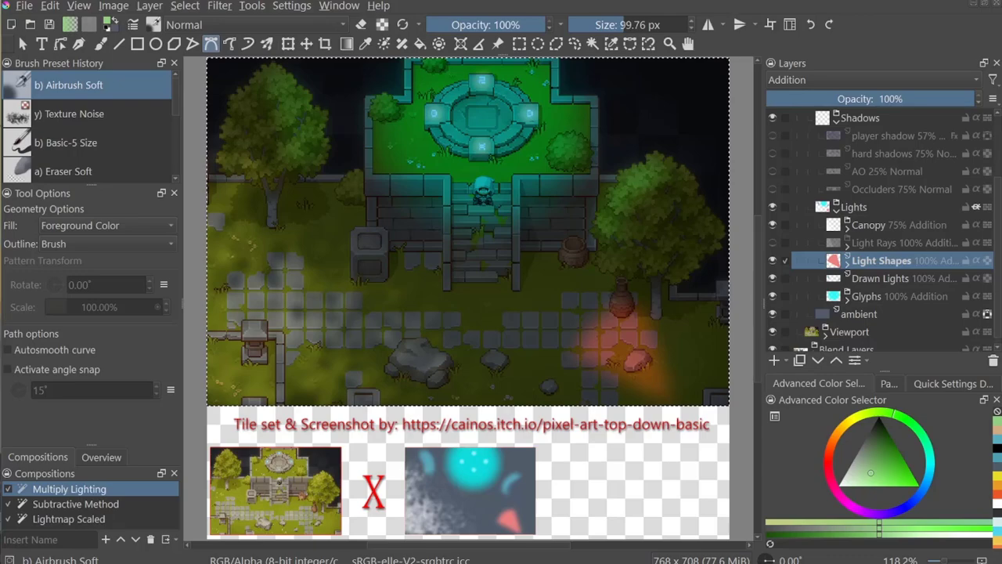
{"action": "left_click_drag", "start_coordinate": [773, 171], "coordinate": [773, 136]}
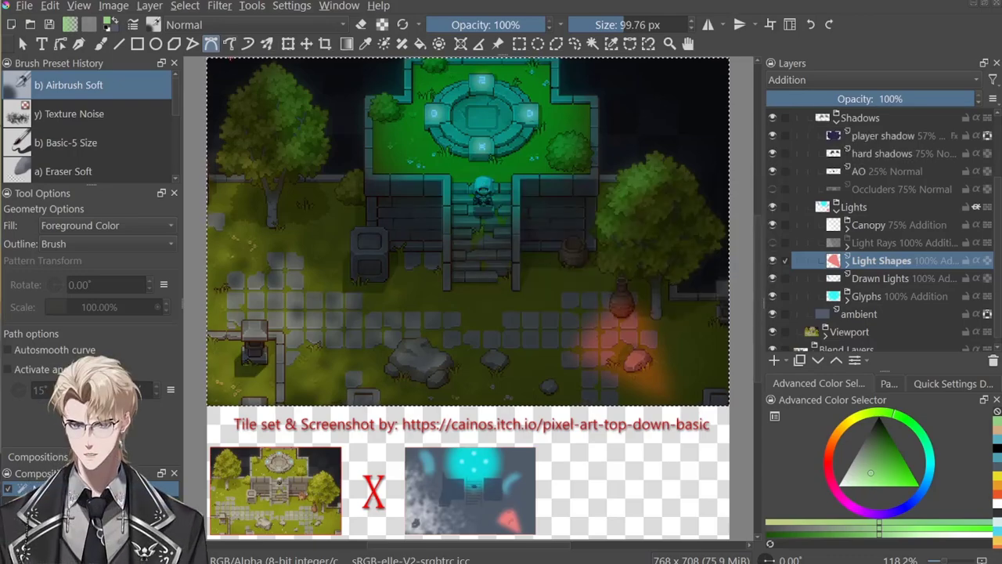
Step: Set up the Line tool with black as the foreground colour and a brush size of 10 px
{"action": "key", "text": "v"}
{"action": "key", "text": "d"}
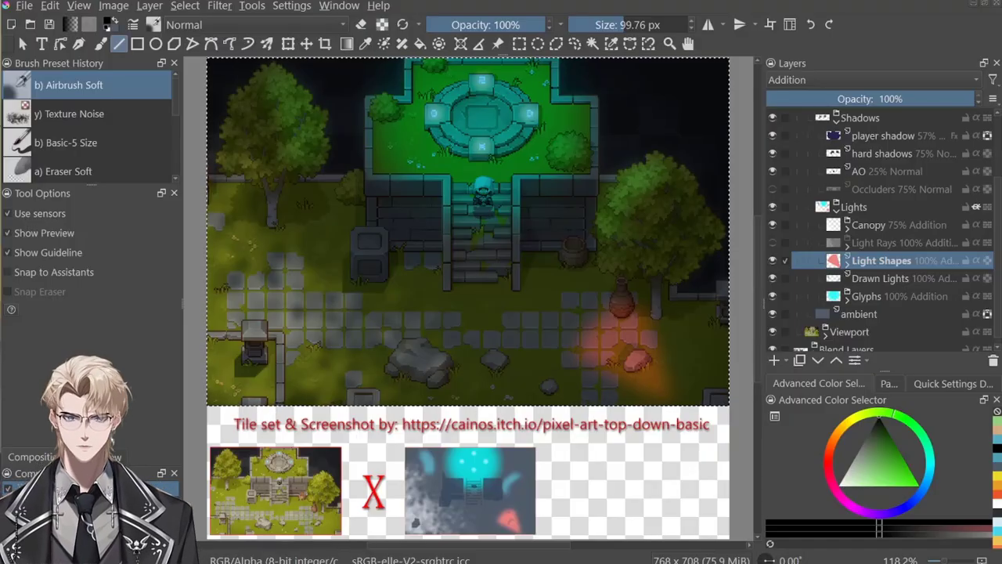
{"action": "right_click", "coordinate": [632, 25]}
{"action": "type", "text": "10"}
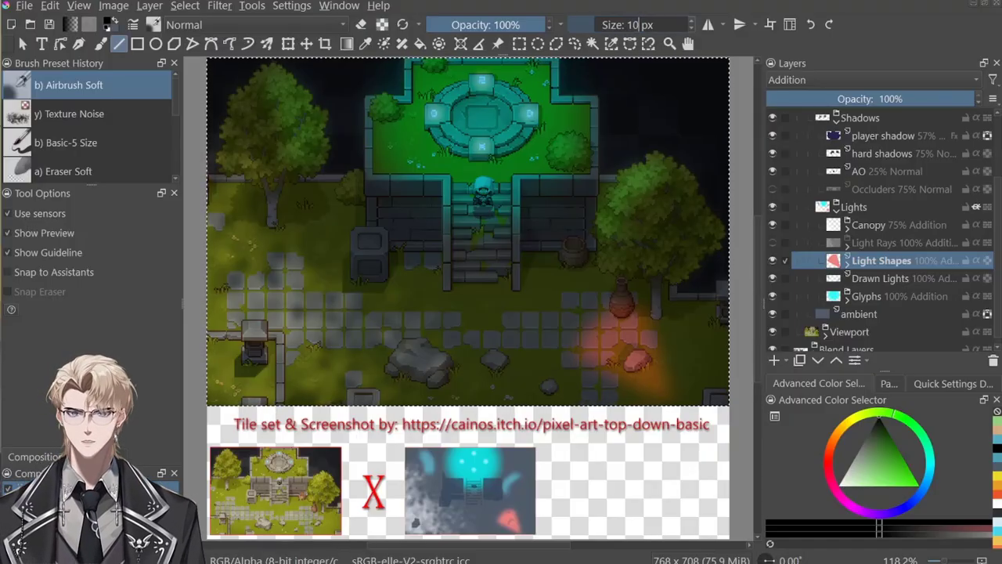
{"action": "key", "text": "Return"}
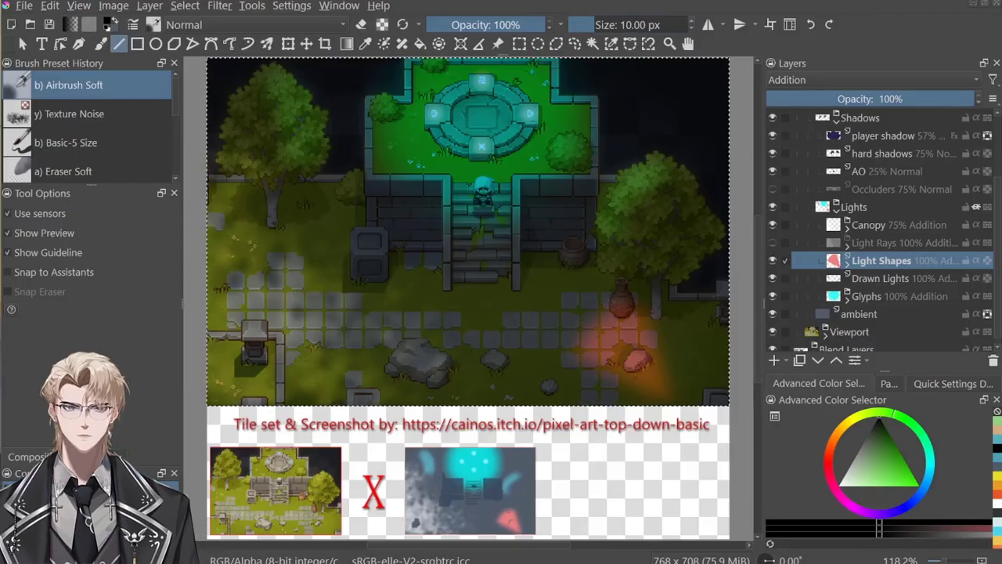
Step: Draw short horizontal shadow lines on the AO layer beneath the altar's front block, the nearby bush, the stone crate and the lantern
{"action": "left_click", "coordinate": [859, 171]}
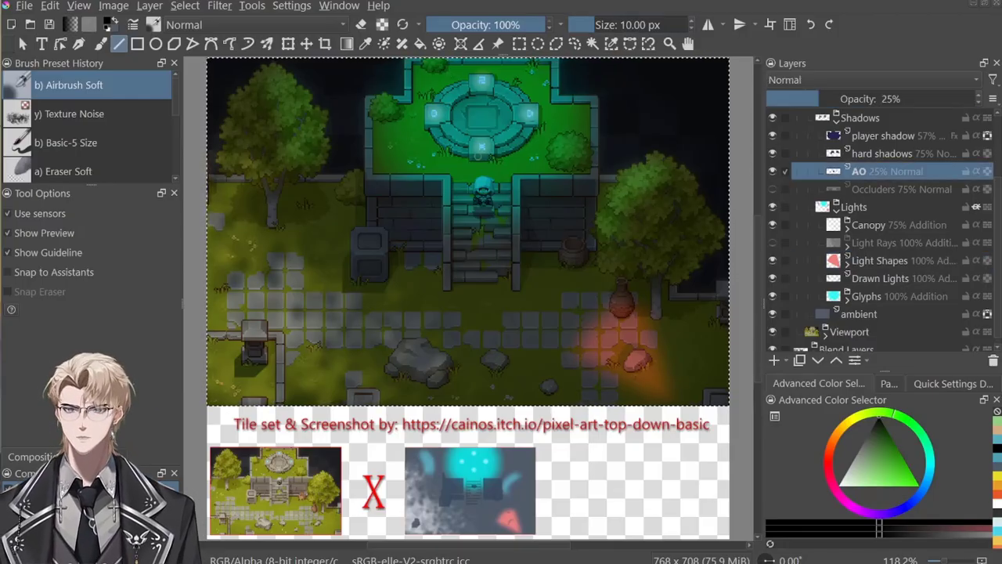
{"action": "left_click_drag", "start_coordinate": [468, 160], "coordinate": [493, 161]}
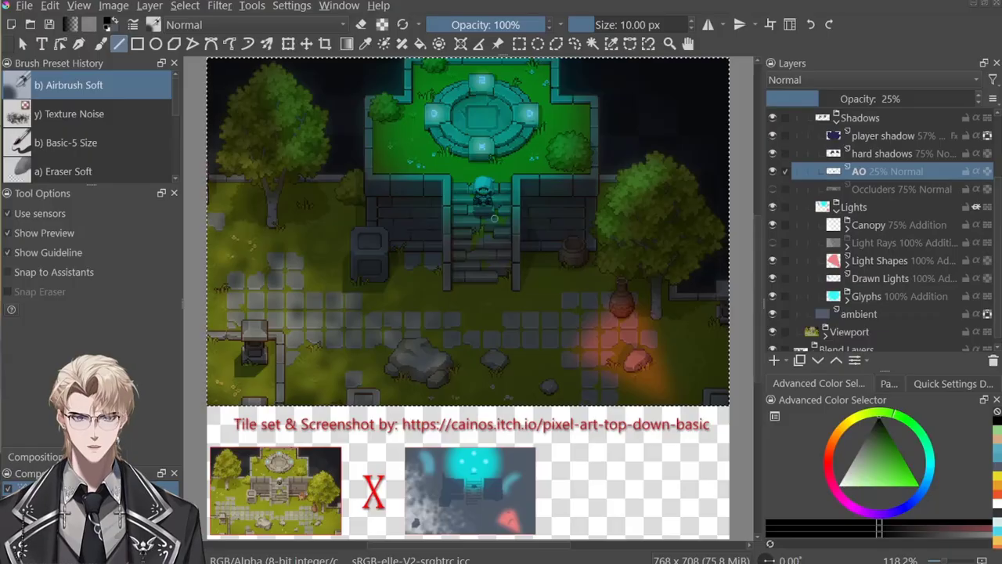
{"action": "left_click_drag", "start_coordinate": [551, 167], "coordinate": [588, 166]}
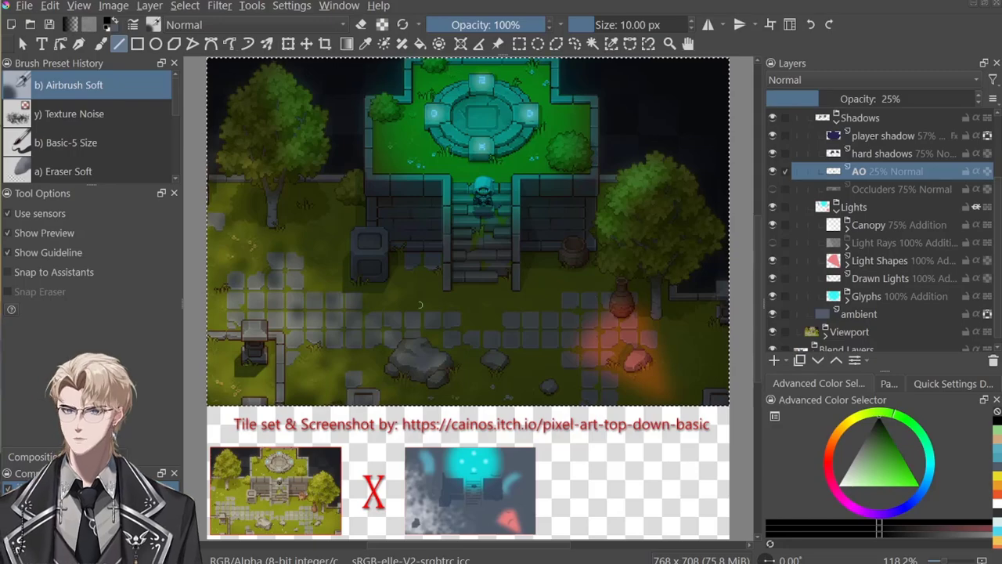
{"action": "left_click_drag", "start_coordinate": [352, 280], "coordinate": [397, 282]}
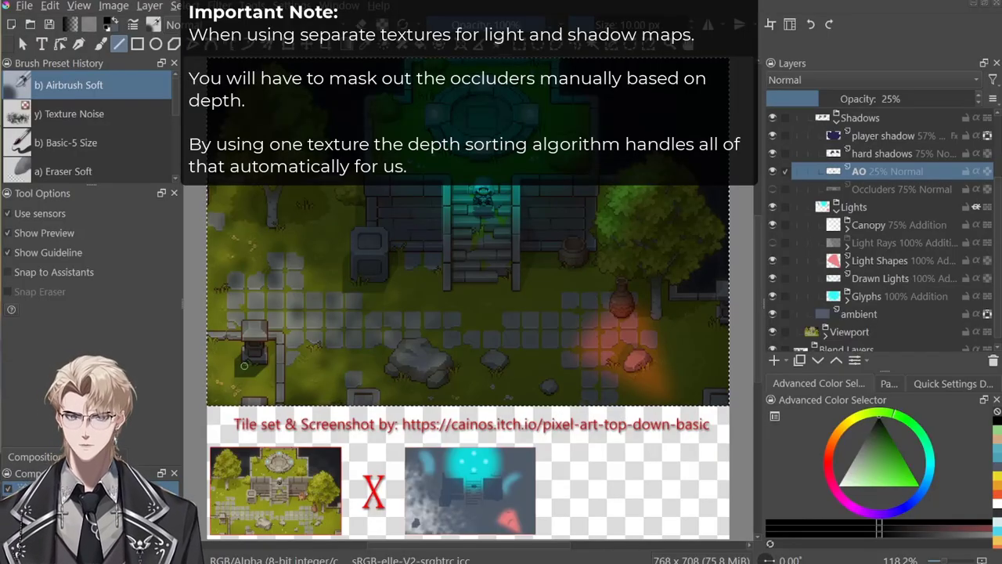
{"action": "left_click_drag", "start_coordinate": [243, 366], "coordinate": [266, 366]}
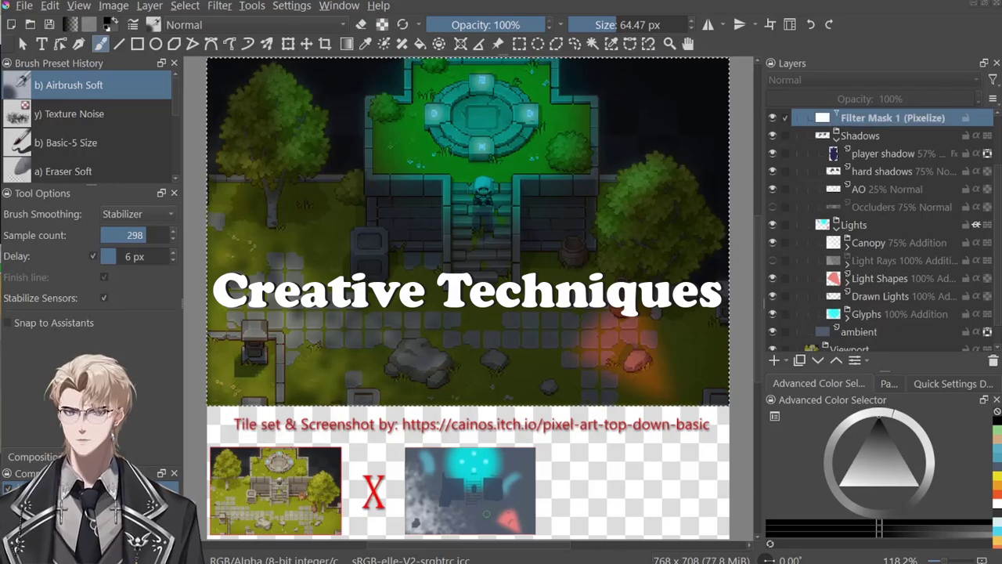
Step: Set the Pixelize filter mask's pixel width and pixel height to 10
{"action": "right_click", "coordinate": [783, 118]}
{"action": "left_click", "coordinate": [814, 125]}
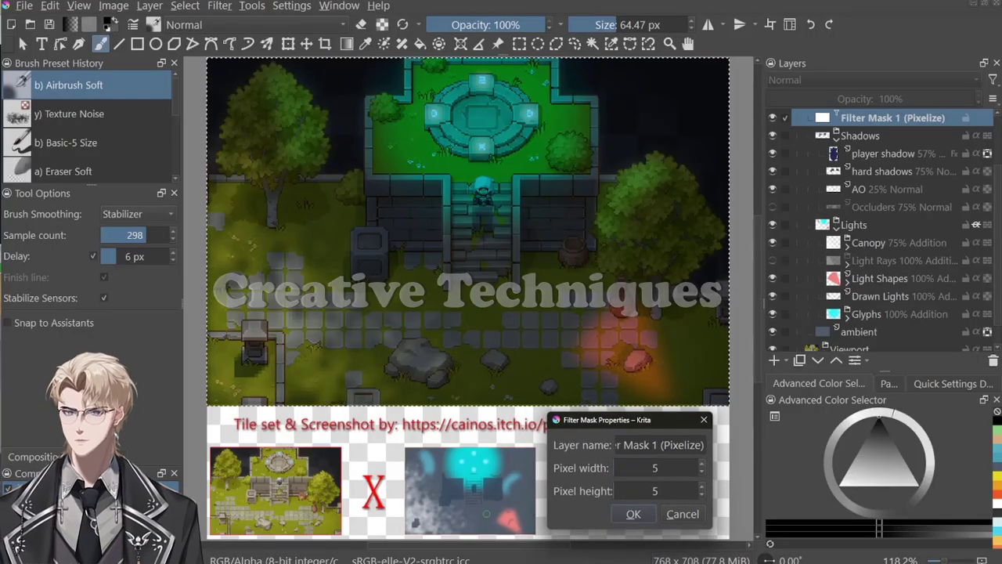
{"action": "key", "text": "Tab"}
{"action": "type", "text": "10"}
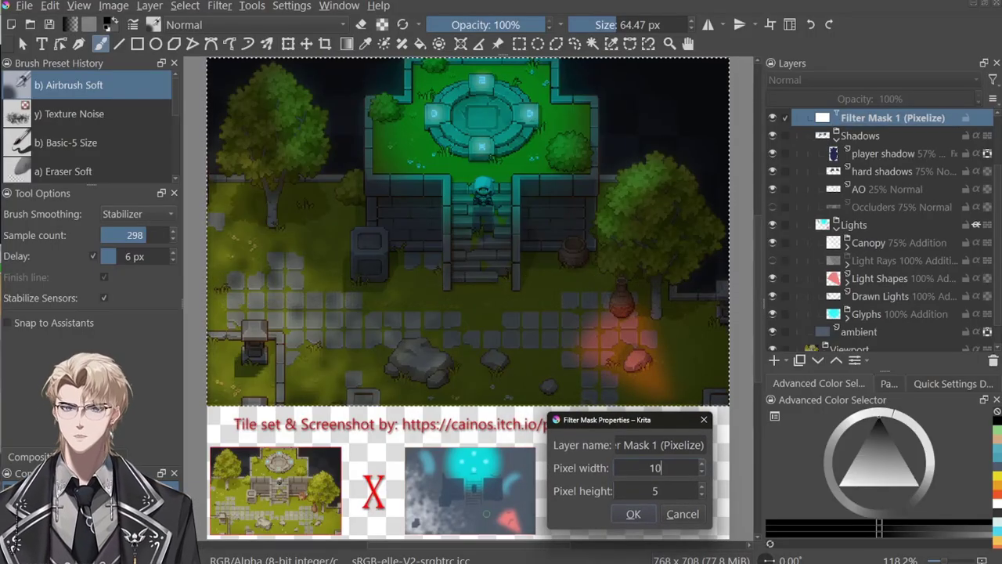
{"action": "key", "text": "Tab"}
{"action": "type", "text": "10"}
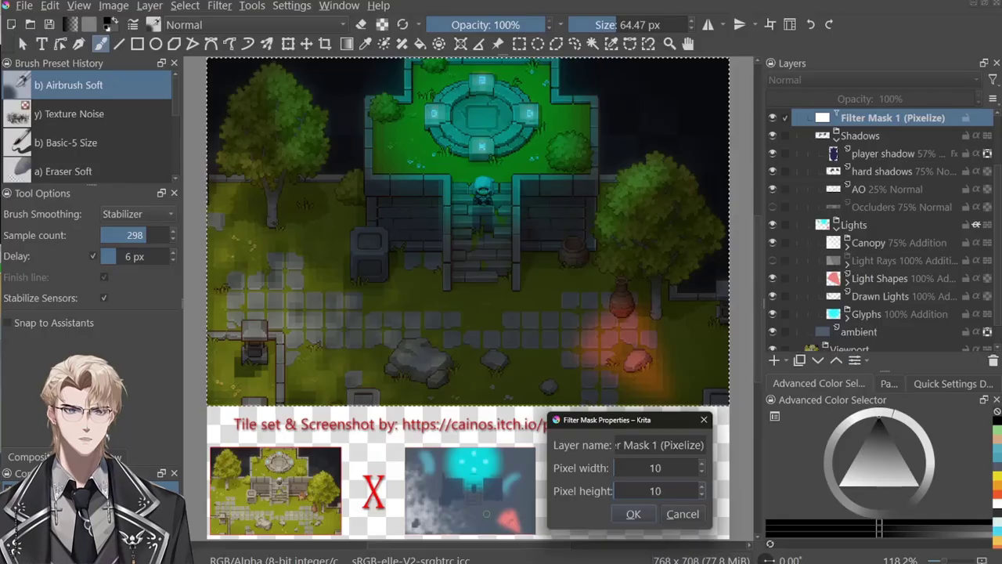
Step: Set the Pixelize filter mask's pixel width and pixel height to 20
{"action": "key", "text": "Tab"}
{"action": "type", "text": "20"}
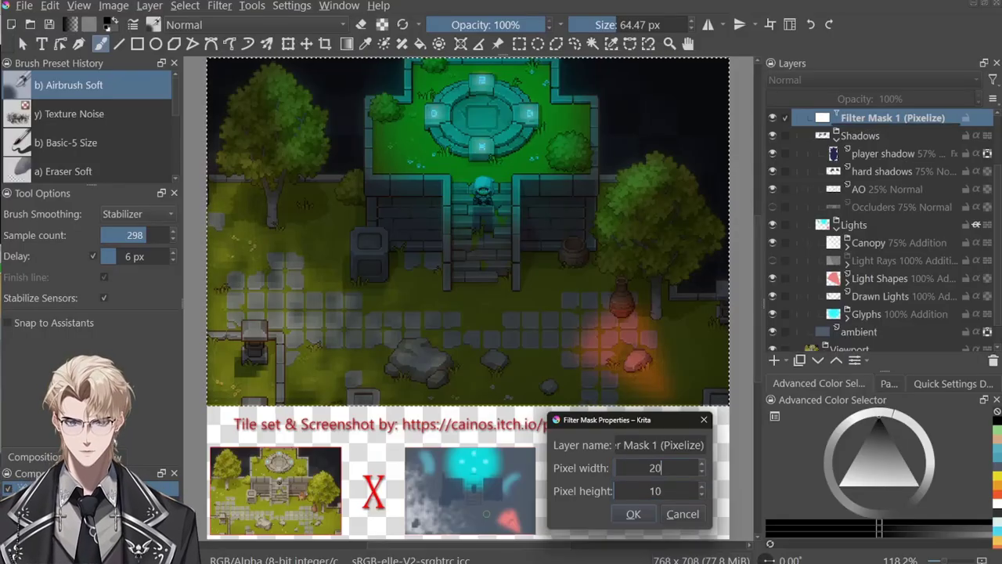
{"action": "key", "text": "Tab"}
{"action": "right_click", "coordinate": [663, 491]}
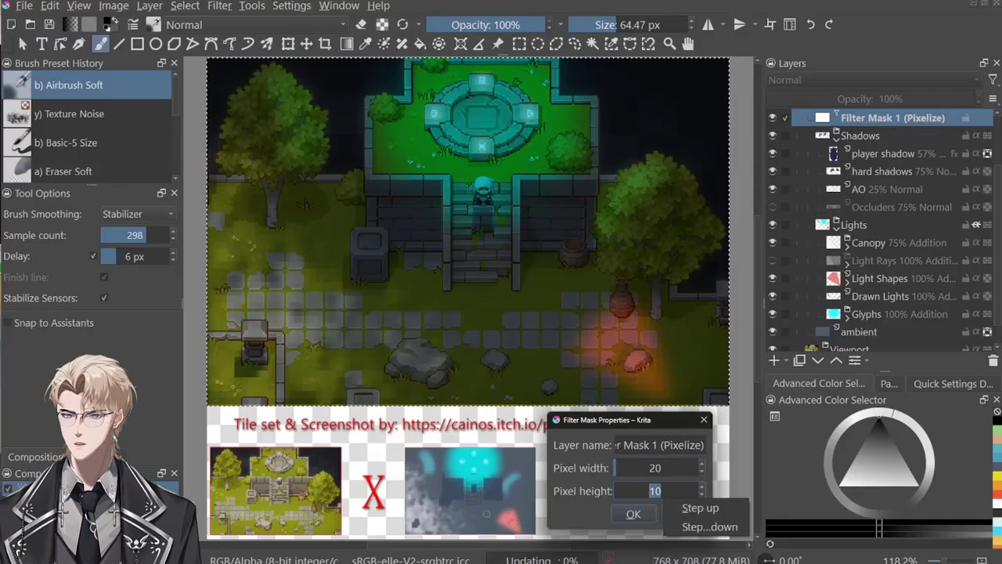
{"action": "left_click", "coordinate": [700, 507]}
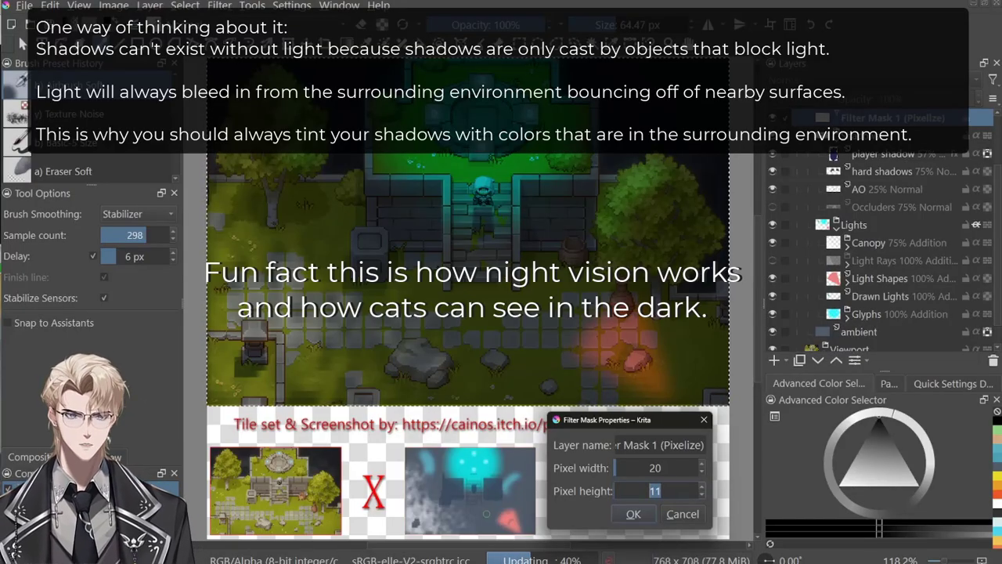
{"action": "type", "text": "20"}
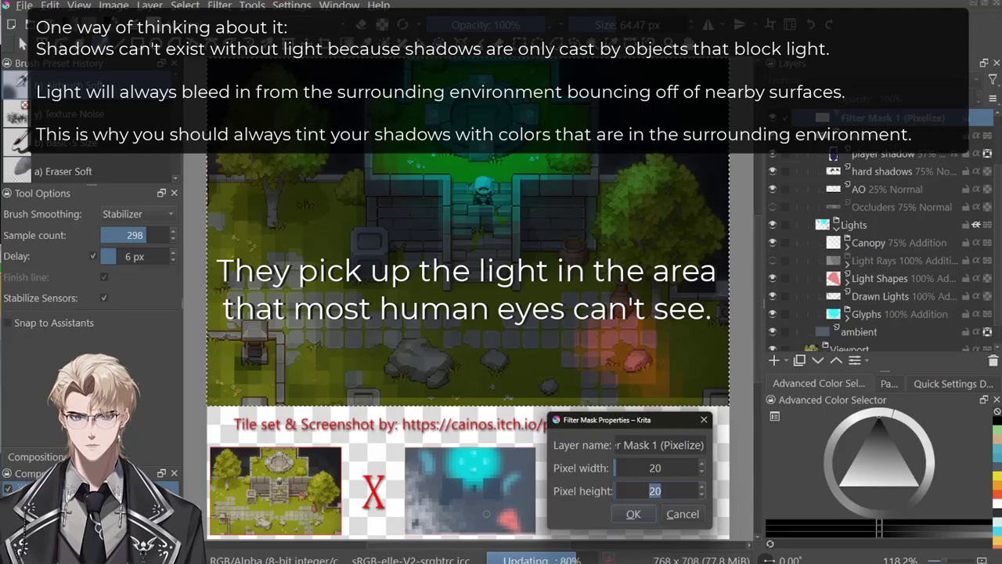
Step: Set the Pixelize filter mask's pixel width and pixel height to 5 and accept the properties
{"action": "key", "text": "shift+Tab"}
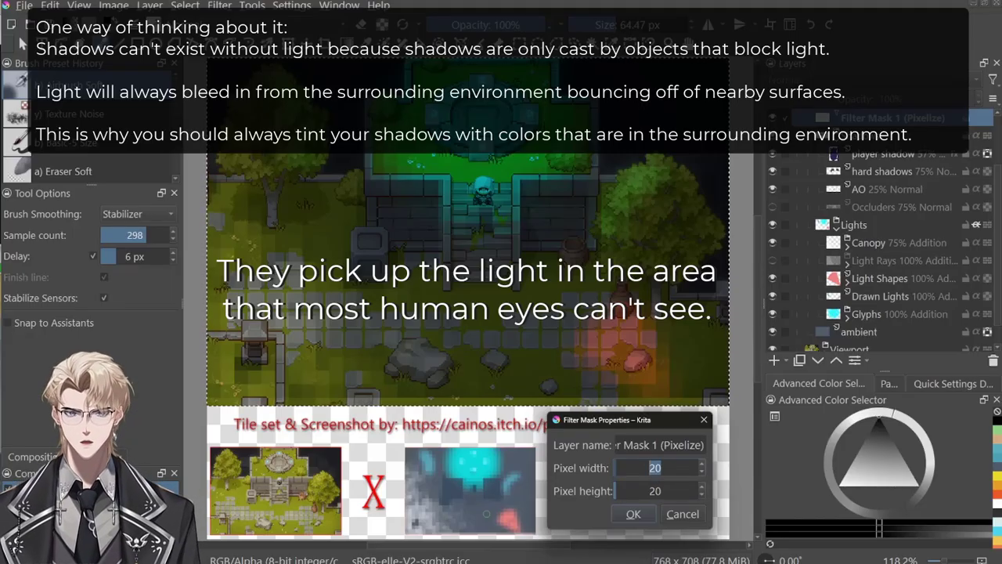
{"action": "type", "text": "5"}
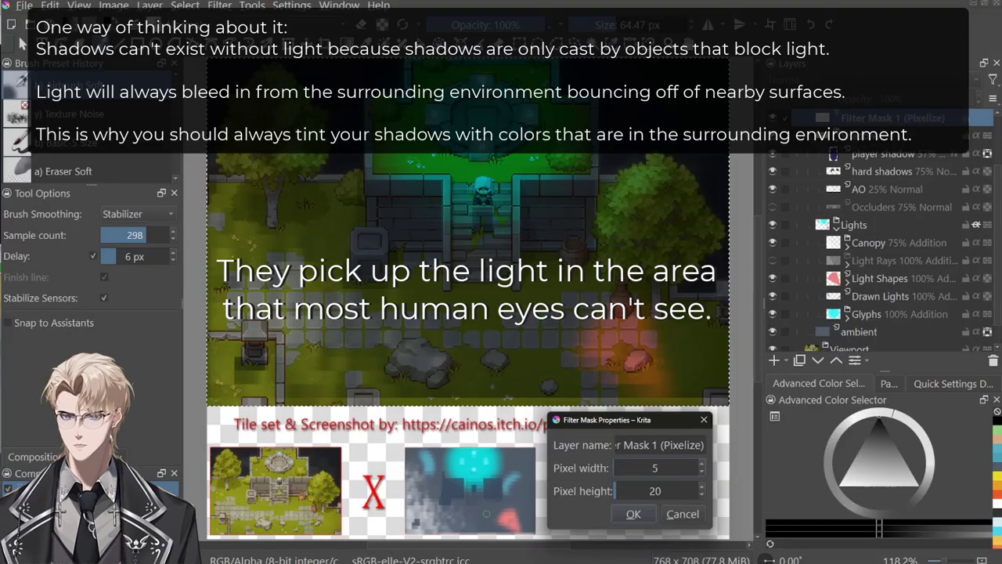
{"action": "key", "text": "Tab"}
{"action": "type", "text": "5"}
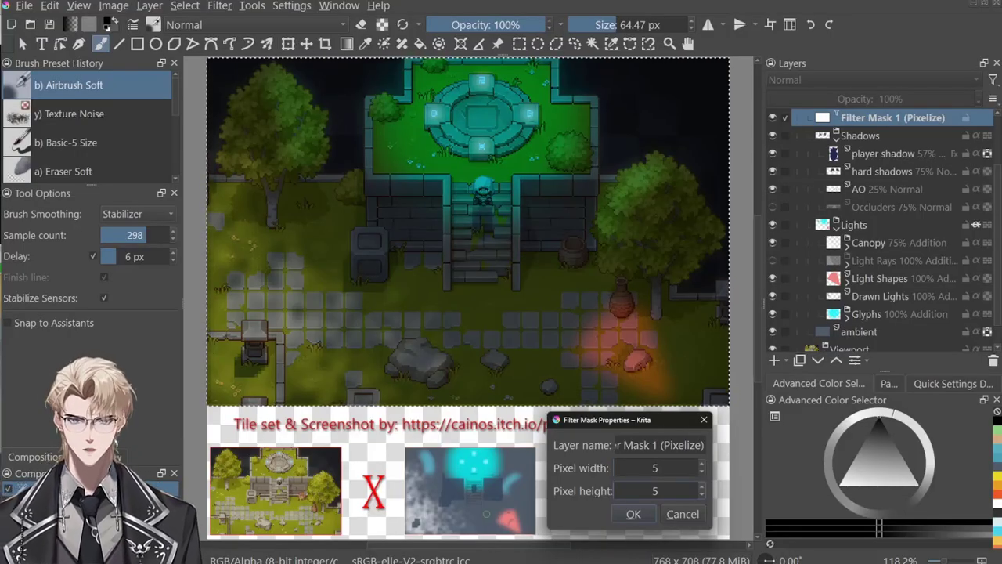
{"action": "left_click", "coordinate": [633, 514]}
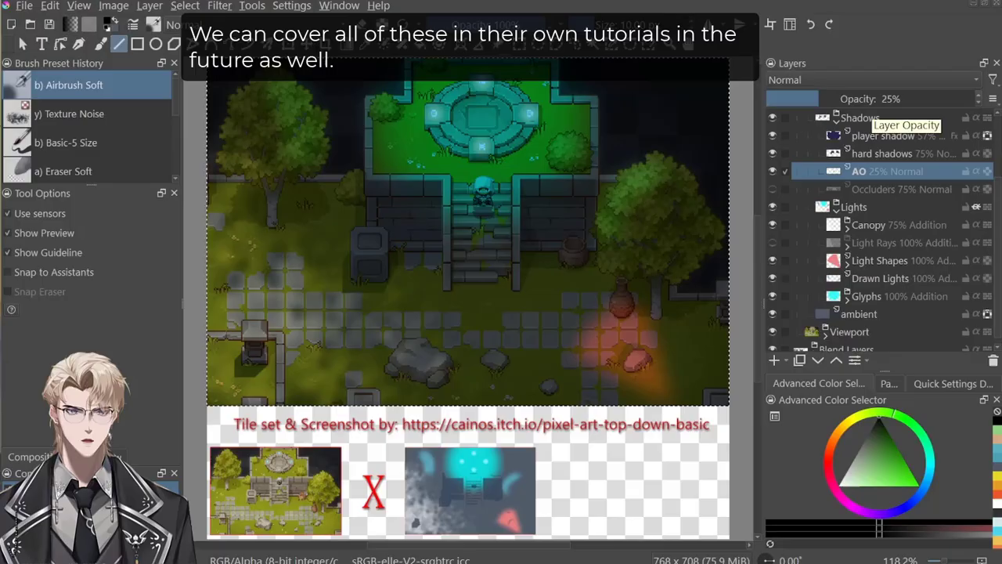
Step: Select the opaque pixels of the player shadow layer with Transform active so the transform box fits only the shadow
{"action": "left_click", "coordinate": [885, 136]}
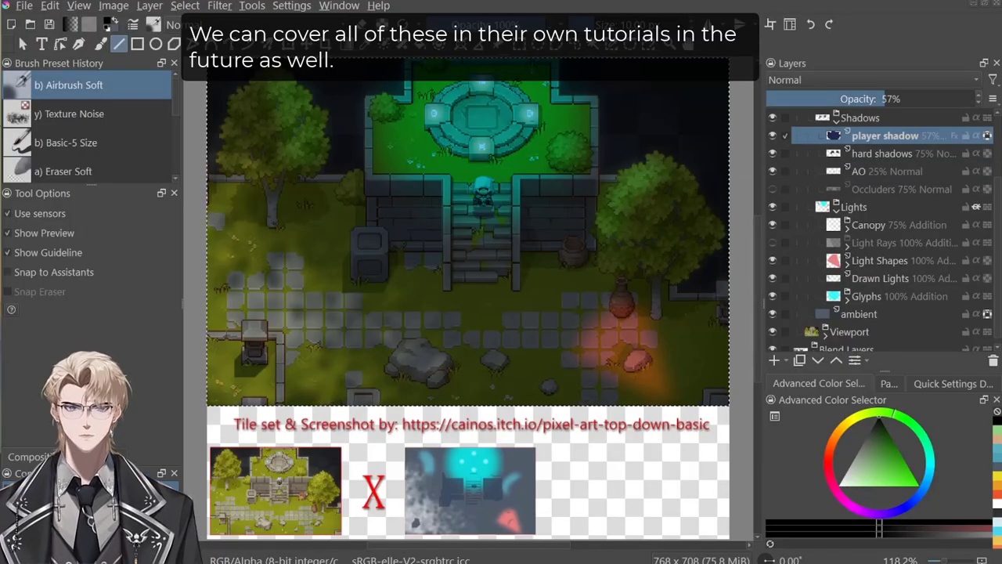
{"action": "key", "text": "ctrl+t"}
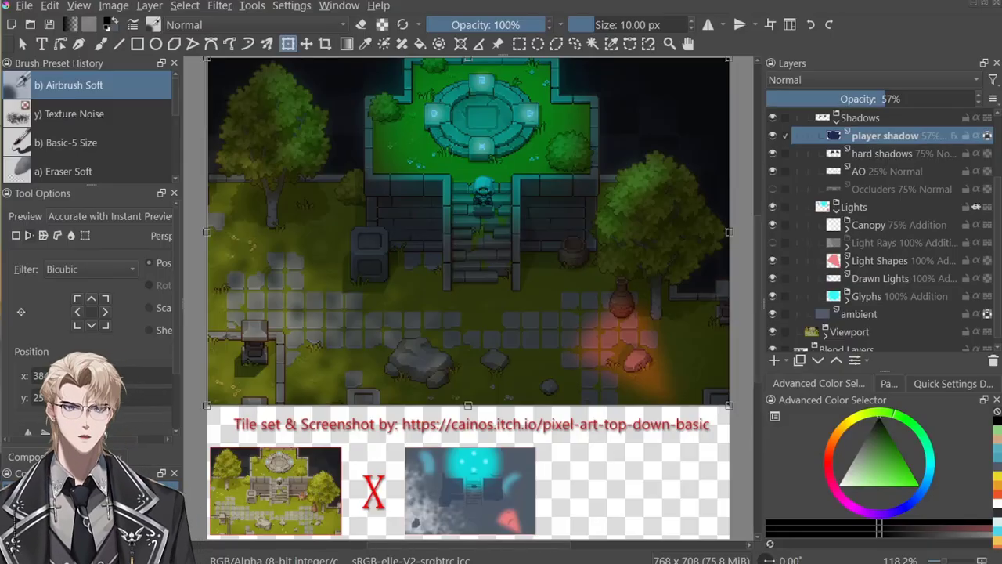
{"action": "right_click", "coordinate": [885, 135]}
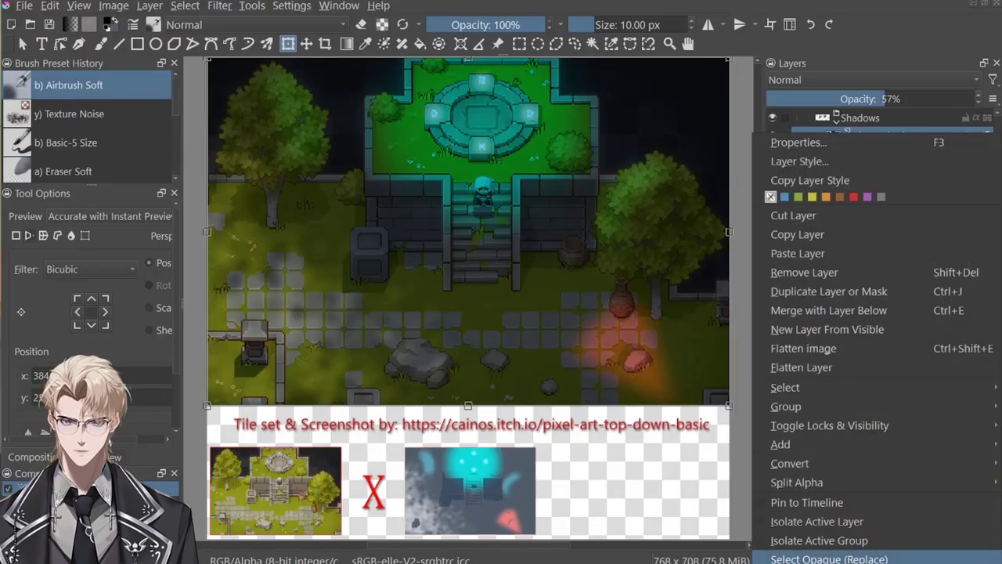
{"action": "left_click", "coordinate": [830, 550]}
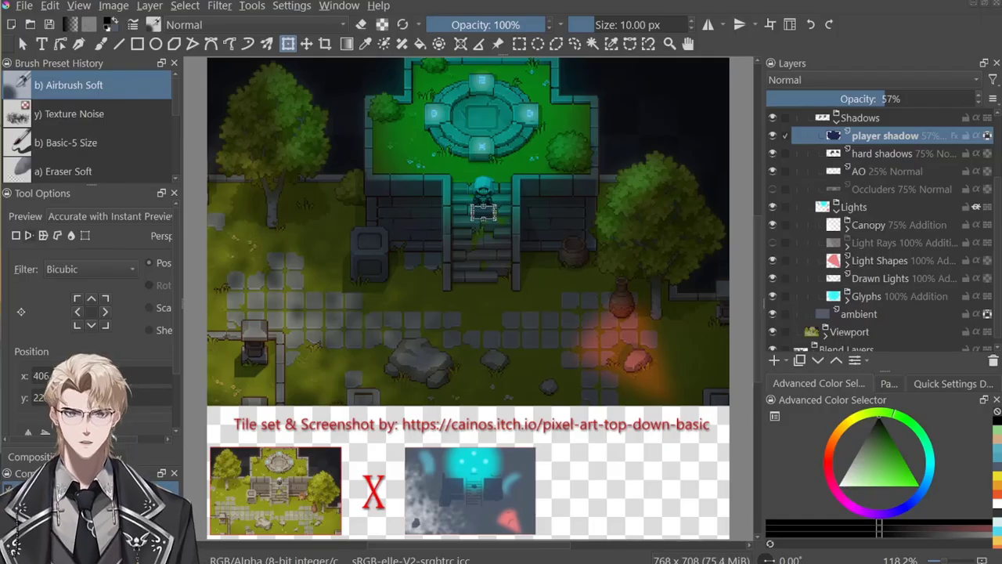
{"action": "mouse_move", "coordinate": [483, 212]}
{"action": "left_mouse_down"}
{"action": "mouse_move", "coordinate": [472, 215]}
{"action": "mouse_move", "coordinate": [483, 212]}
{"action": "left_mouse_up"}
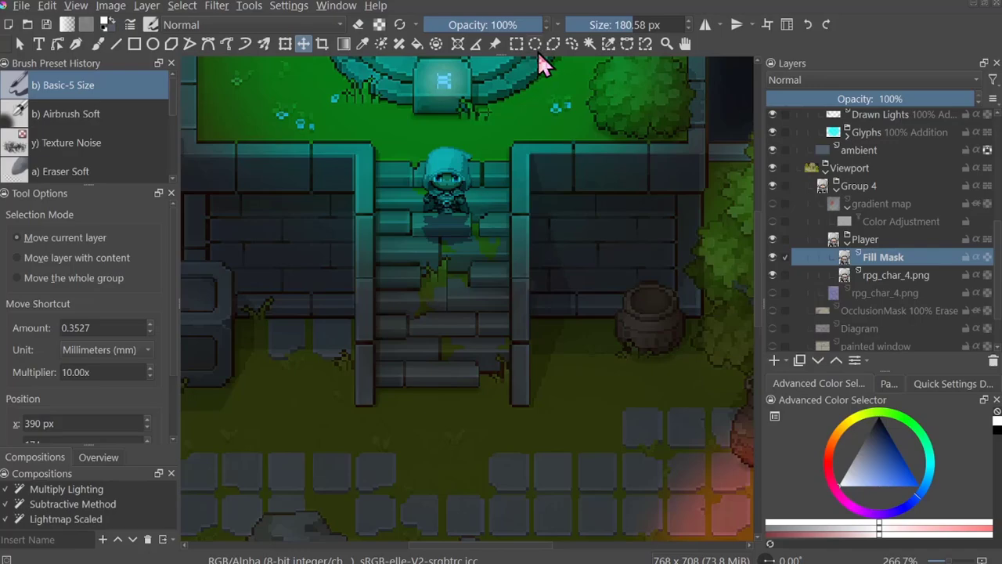
Step: Make a rectangular selection of about 100 x 115 px around the player and fill it with black on the Fill Mask layer
{"action": "left_click", "coordinate": [516, 43]}
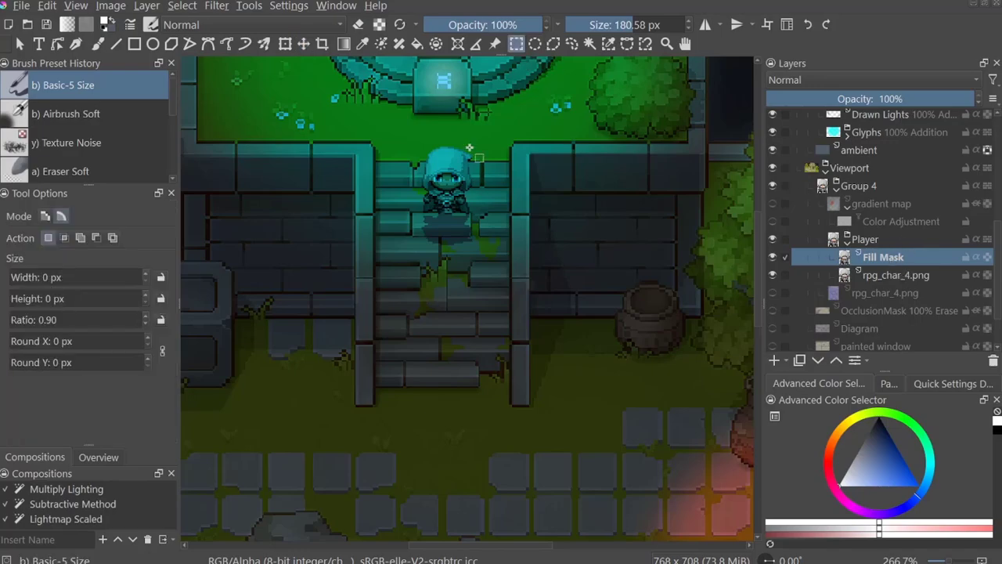
{"action": "left_click_drag", "start_coordinate": [368, 103], "coordinate": [523, 280]}
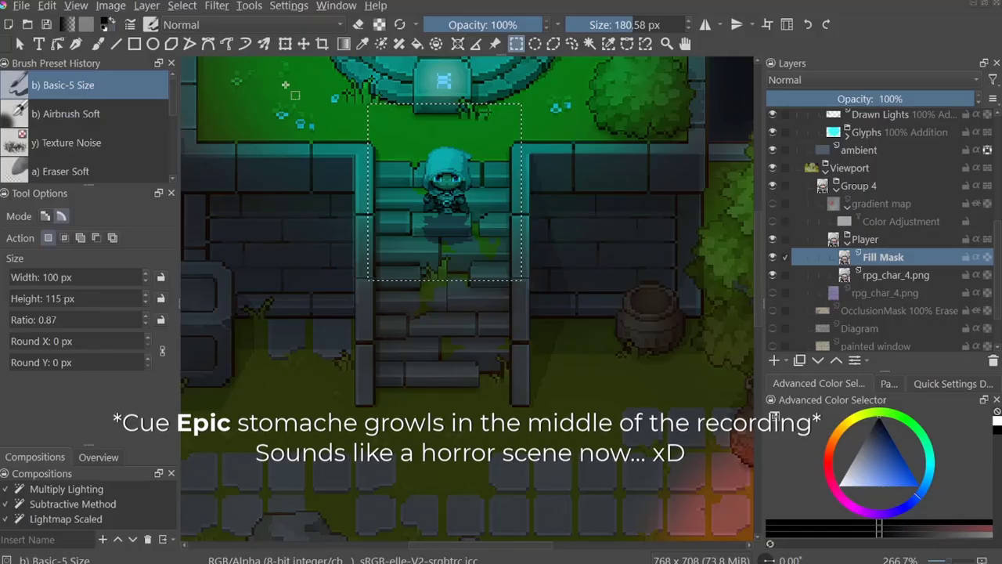
{"action": "left_click", "coordinate": [97, 44]}
{"action": "key", "text": "shift+BackSpace"}
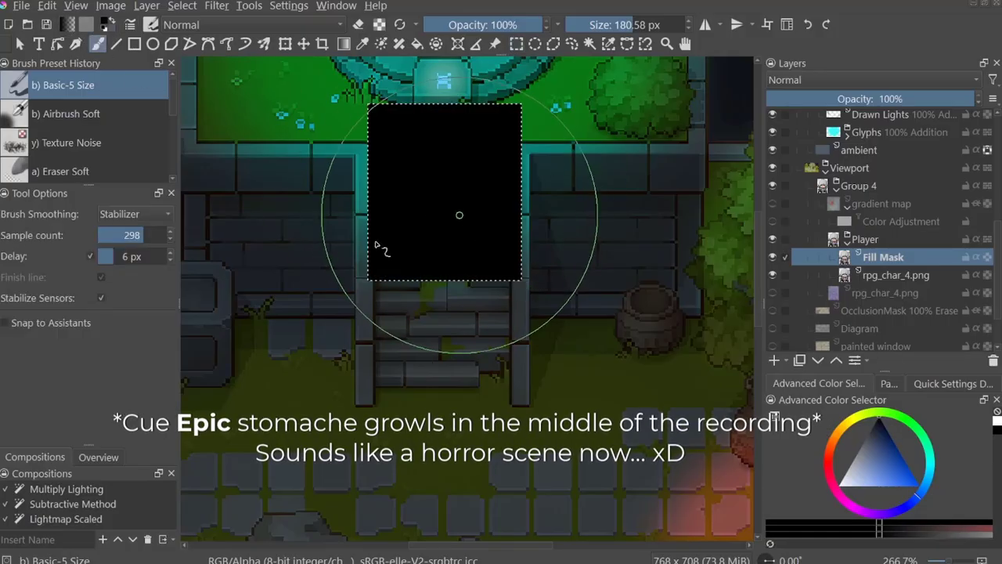
Step: Select the opaque pixels of the visible rpg_char_4.png layer, fill that silhouette with white on the Fill Mask layer and deselect
{"action": "right_click", "coordinate": [900, 283]}
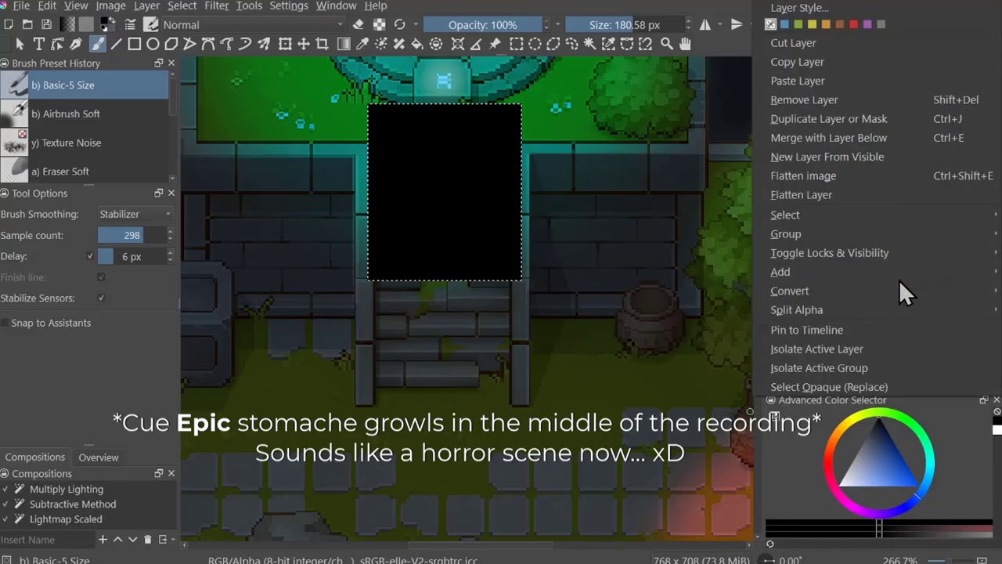
{"action": "left_click", "coordinate": [840, 385]}
{"action": "left_click", "coordinate": [879, 255]}
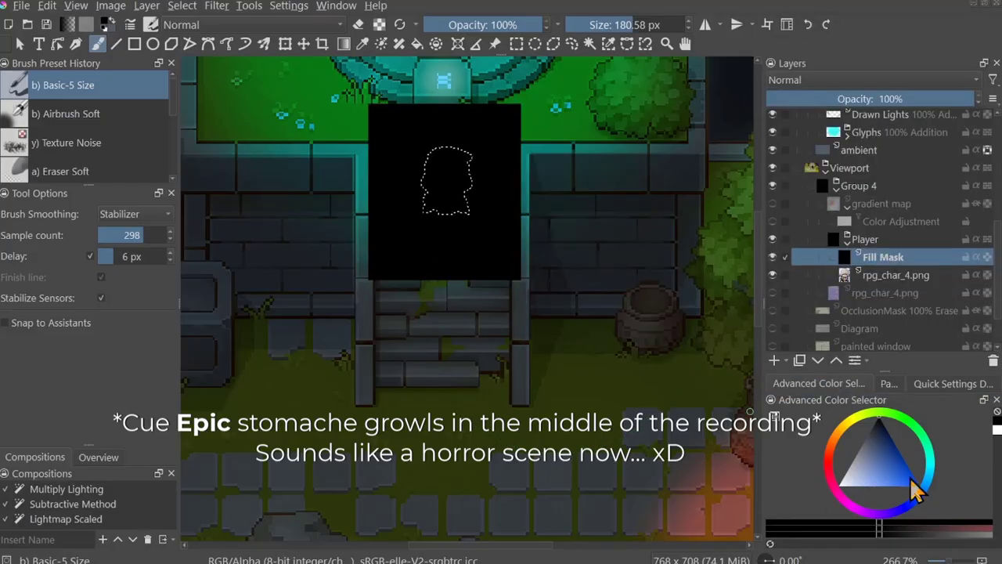
{"action": "left_click", "coordinate": [916, 492]}
{"action": "key", "text": "shift+BackSpace"}
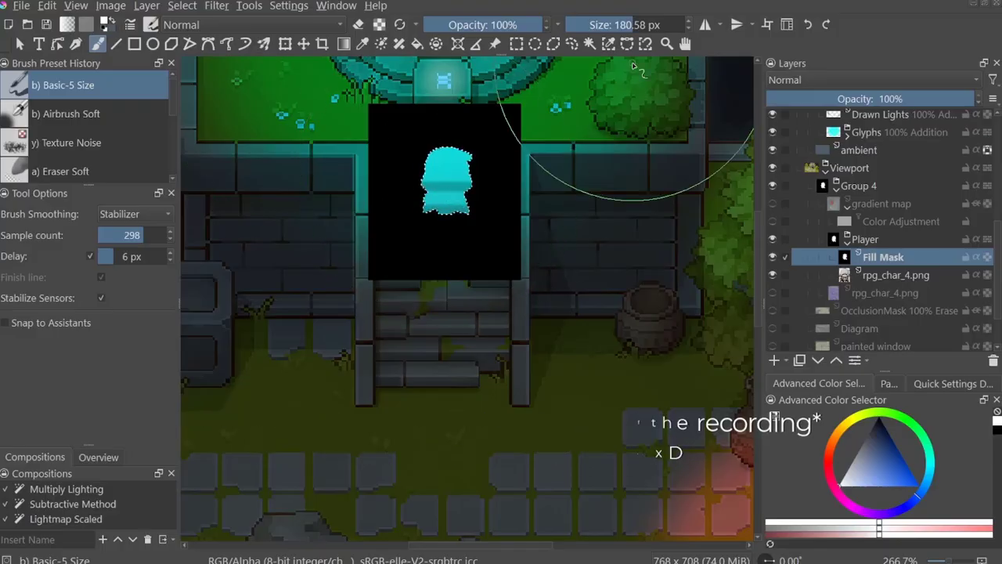
{"action": "left_click", "coordinate": [516, 43]}
{"action": "left_click", "coordinate": [509, 134]}
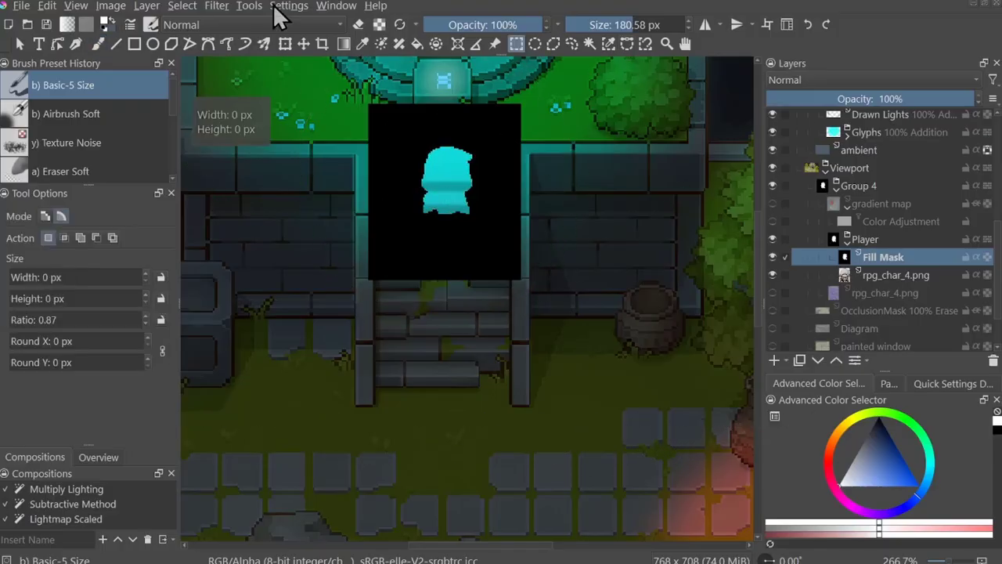
Step: Apply a Gaussian Blur with a 20 px horizontal and vertical radius to the Fill Mask layer
{"action": "left_click", "coordinate": [219, 6]}
{"action": "mouse_move", "coordinate": [247, 100]}
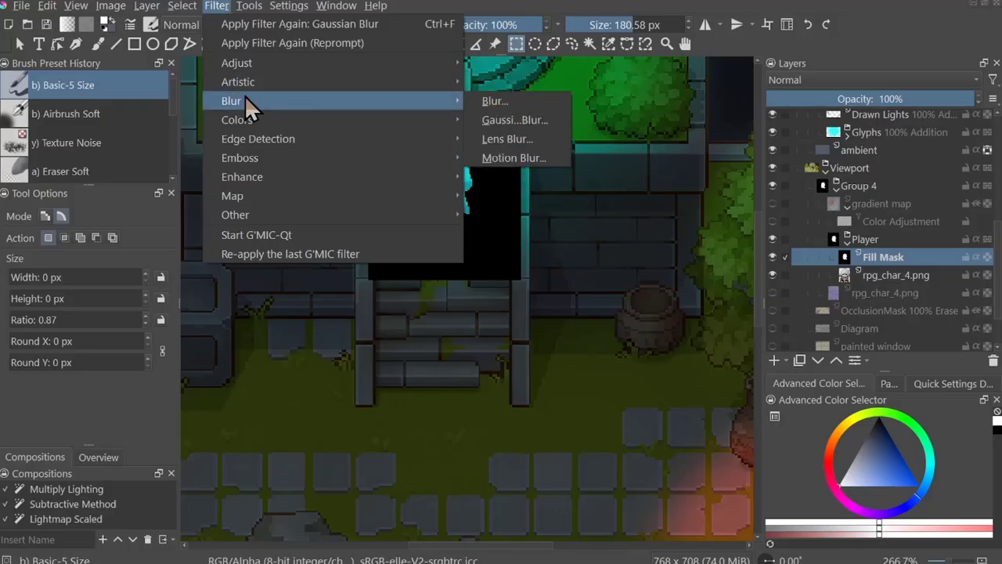
{"action": "left_click", "coordinate": [487, 119]}
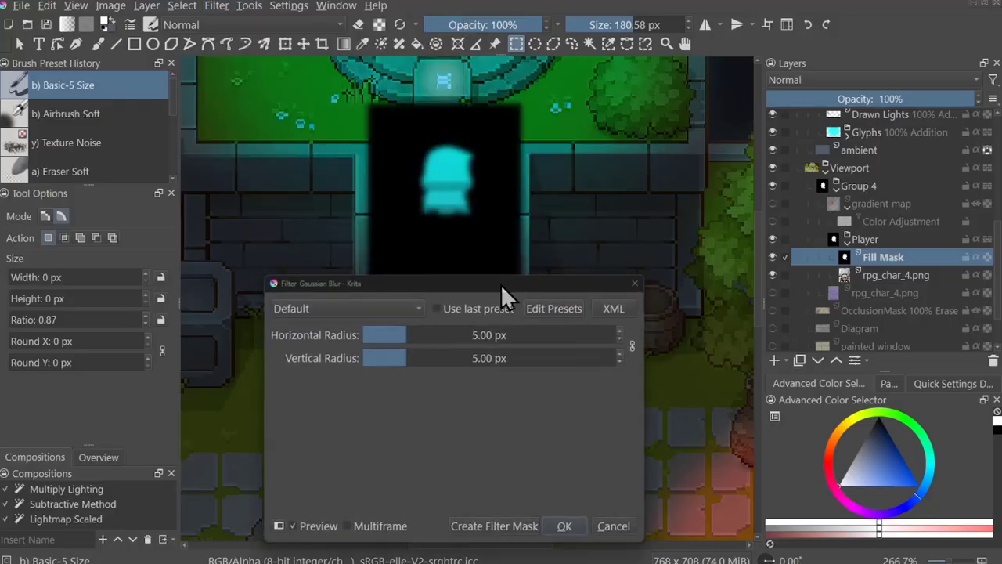
{"action": "left_click", "coordinate": [445, 349]}
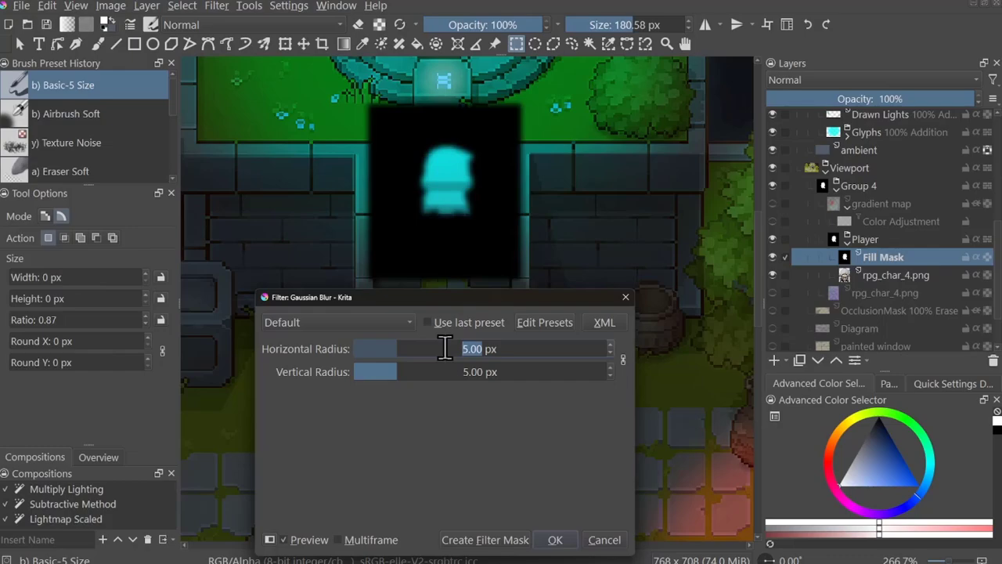
{"action": "type", "text": "20"}
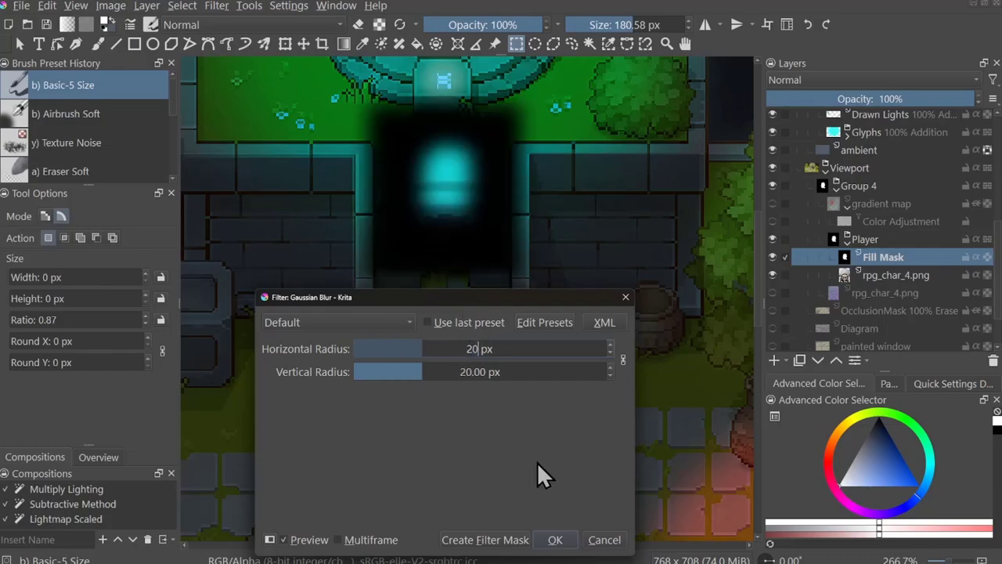
{"action": "left_click", "coordinate": [555, 539]}
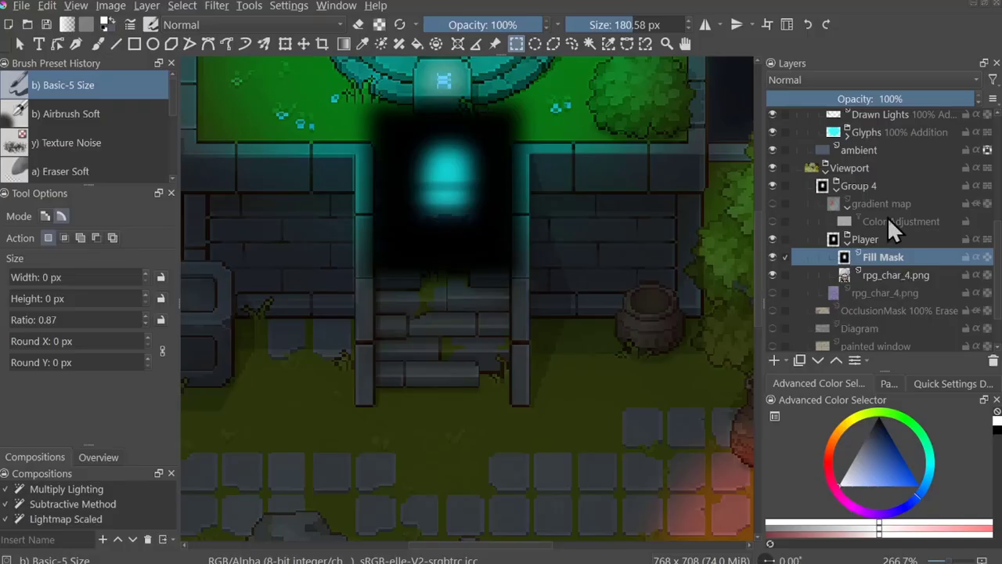
Step: Set the Fill Mask layer's blending mode to Multiply and turn on its inherit alpha option
{"action": "left_click", "coordinate": [897, 76]}
{"action": "left_click", "coordinate": [811, 128]}
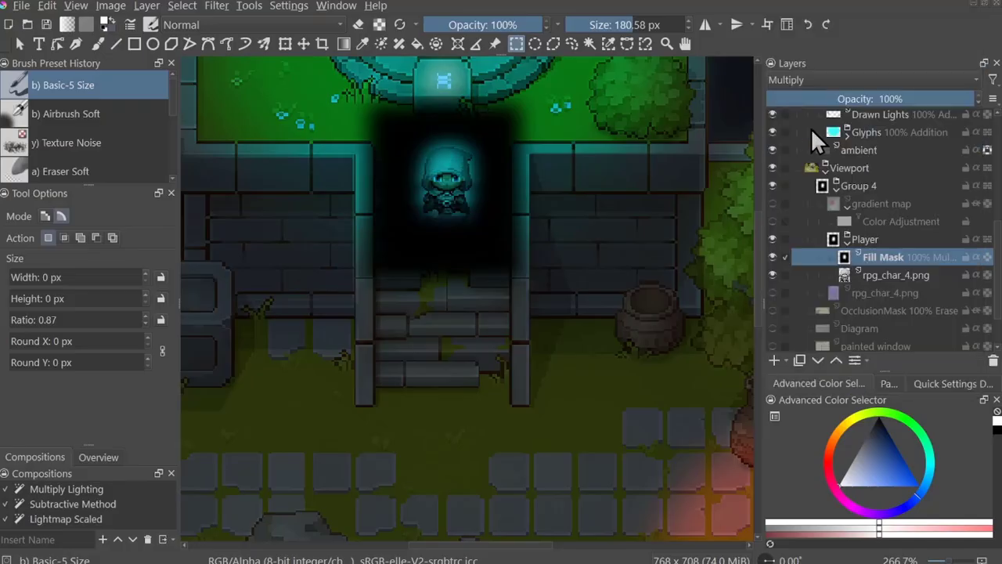
{"action": "left_click", "coordinate": [976, 256]}
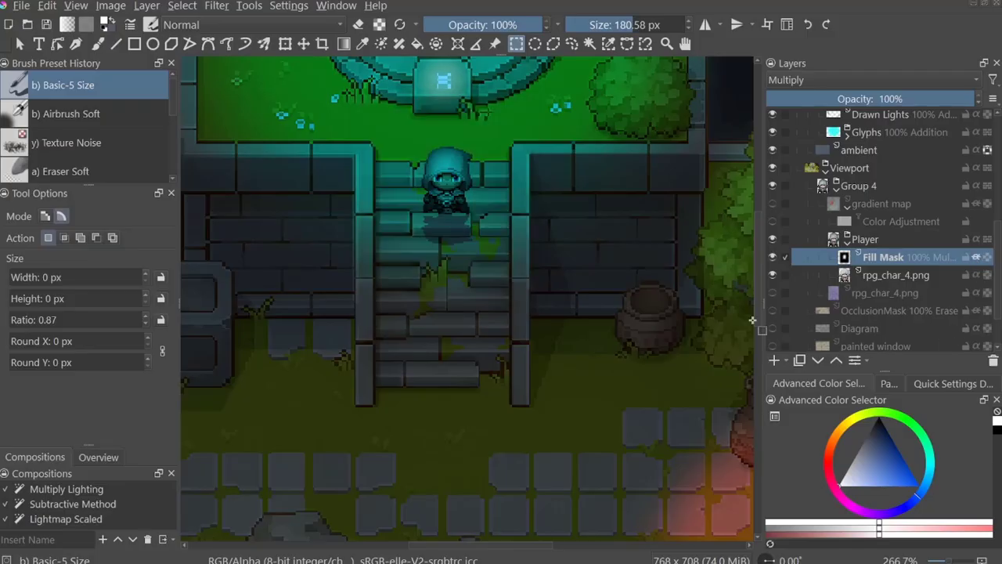
Step: Move the Fill Mask layer over the player to shift where its light falls on the sprite
{"action": "left_click", "coordinate": [302, 43]}
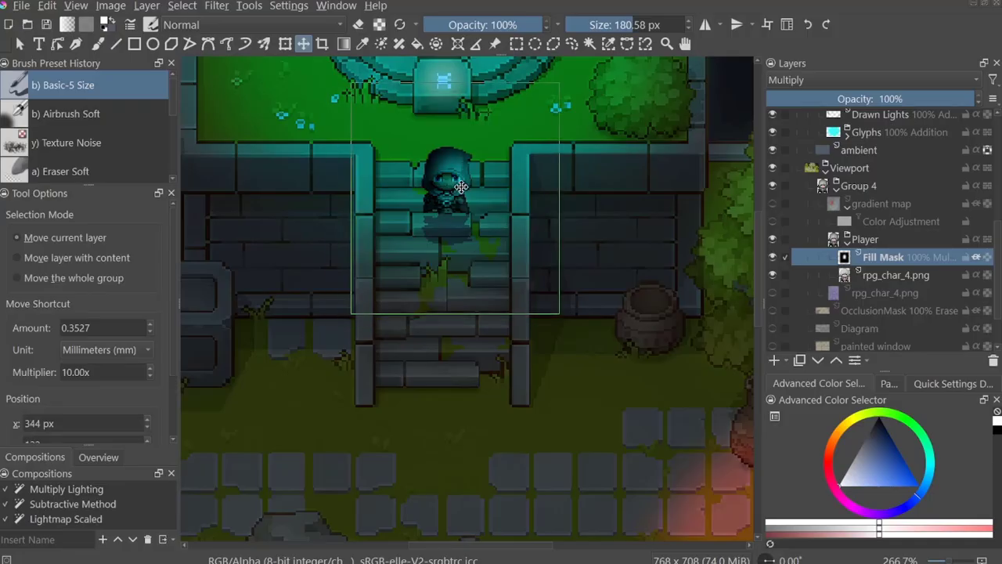
{"action": "left_click_drag", "start_coordinate": [461, 187], "coordinate": [442, 188]}
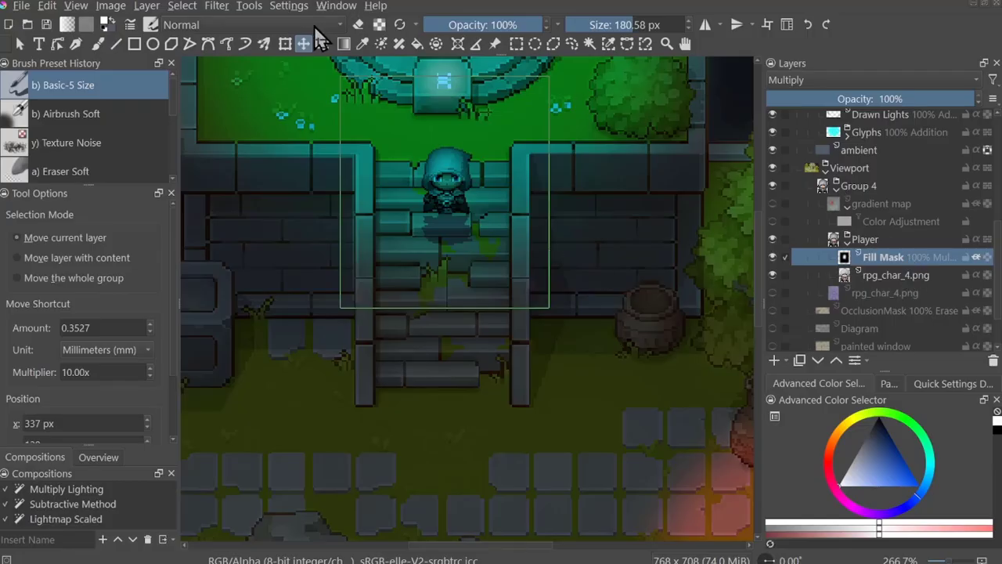
Step: Start a Gradient Map filter on the Fill Mask layer and recolour its first gradient stop dark blue, #2a2b60
{"action": "left_click", "coordinate": [217, 5]}
{"action": "mouse_move", "coordinate": [252, 195]}
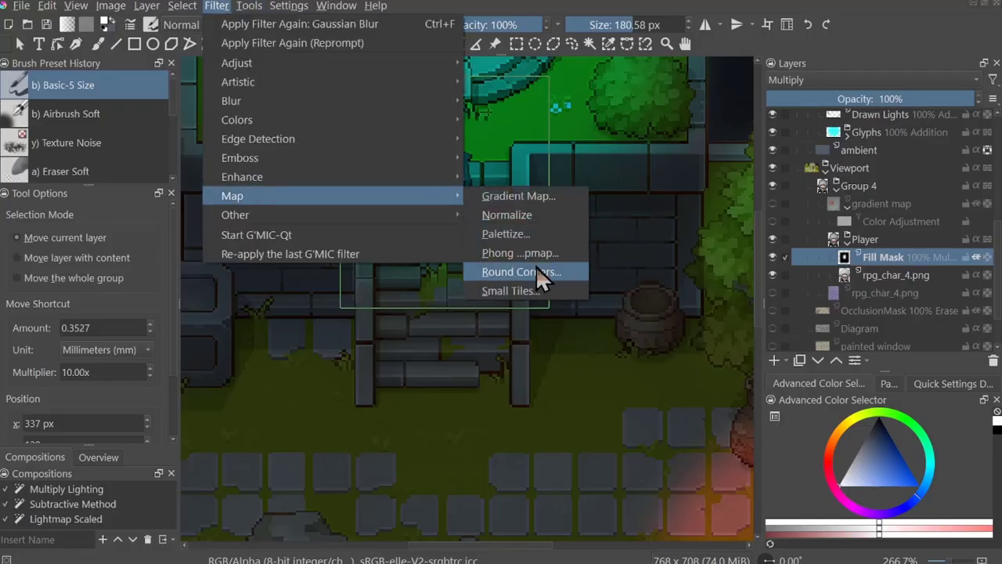
{"action": "left_click", "coordinate": [538, 194]}
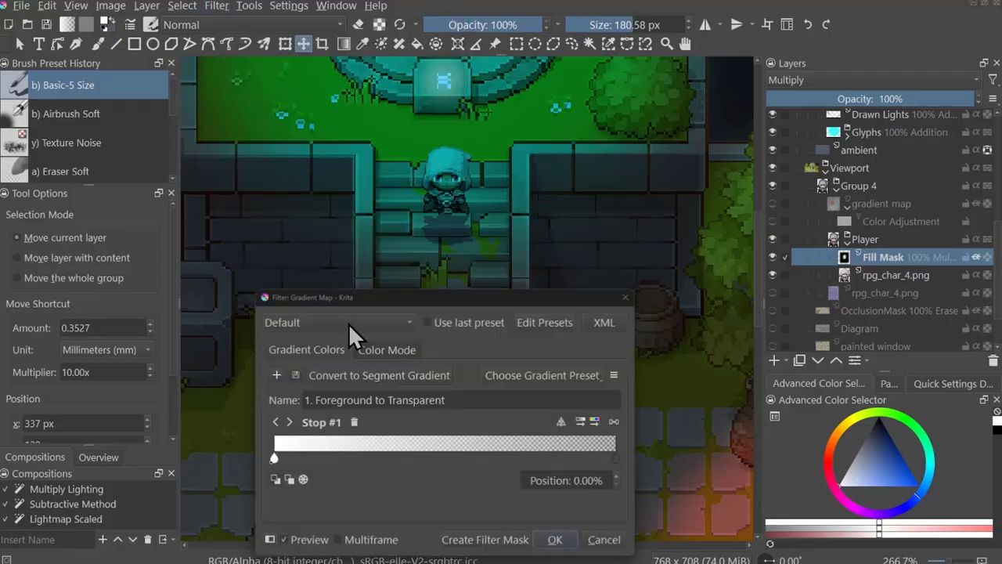
{"action": "left_click_drag", "start_coordinate": [419, 295], "coordinate": [411, 289]}
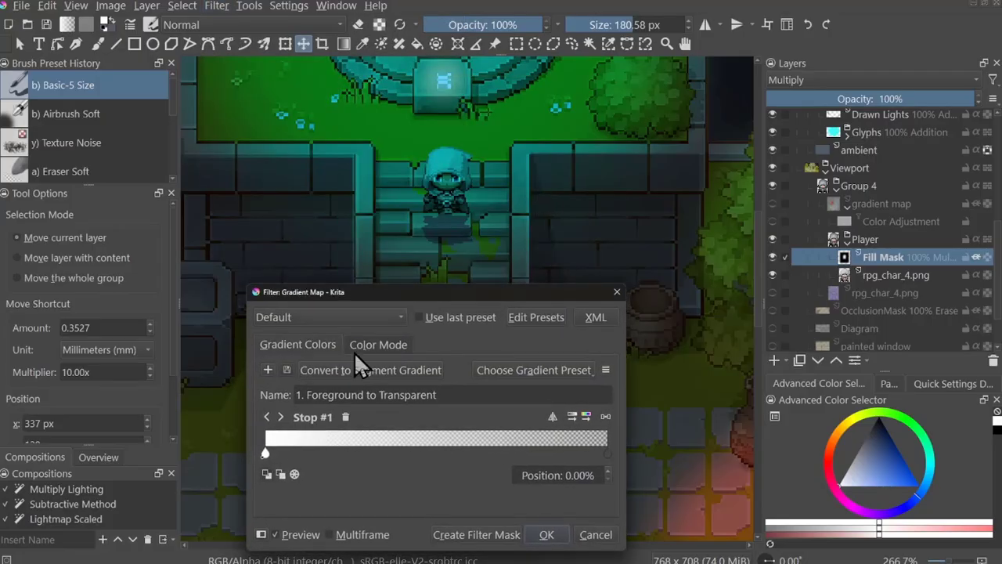
{"action": "left_click", "coordinate": [278, 452]}
{"action": "left_click_drag", "start_coordinate": [268, 454], "coordinate": [259, 476]}
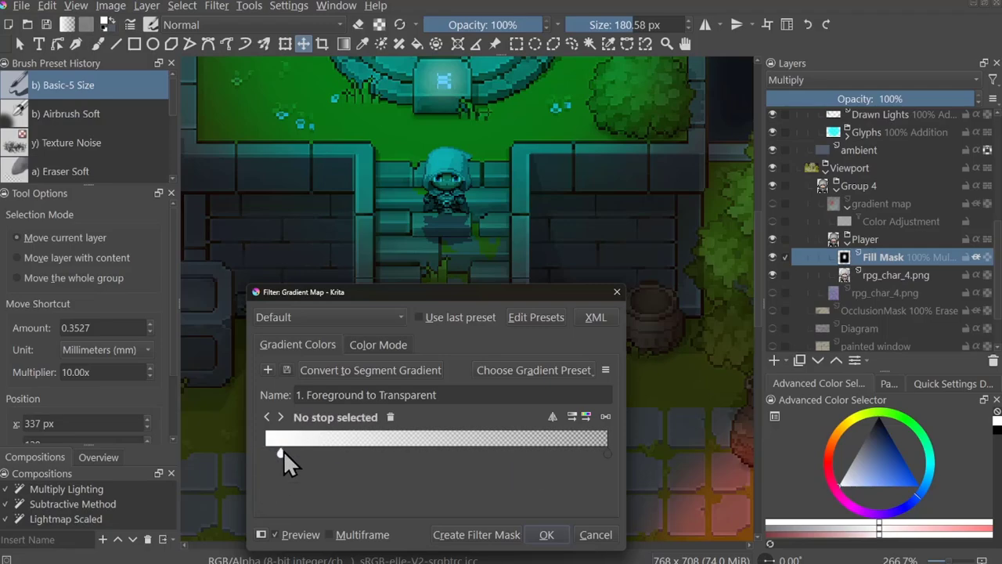
{"action": "left_click", "coordinate": [283, 451]}
{"action": "left_click", "coordinate": [318, 475]}
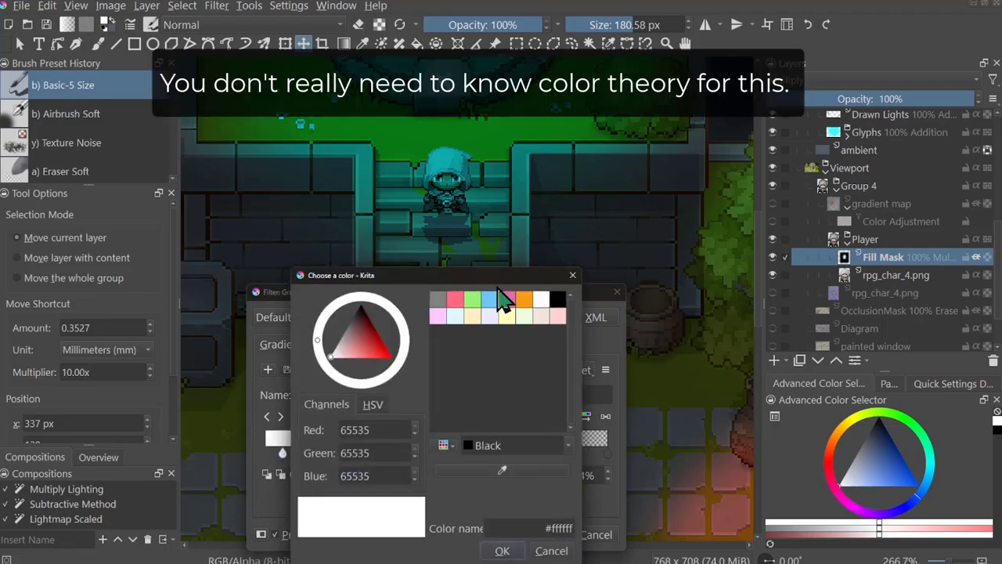
{"action": "left_click", "coordinate": [489, 300]}
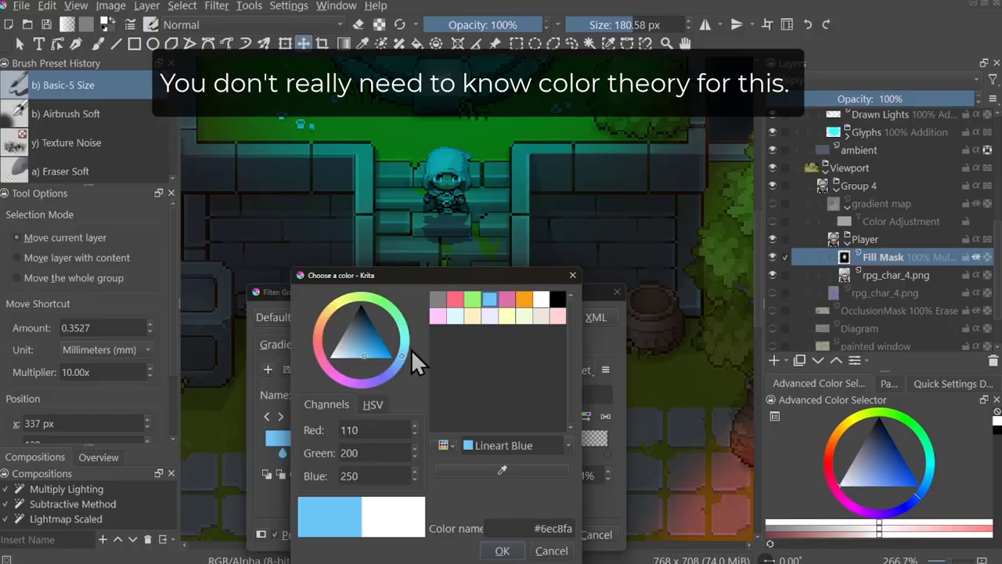
{"action": "left_click", "coordinate": [383, 381]}
{"action": "left_click_drag", "start_coordinate": [365, 348], "coordinate": [363, 325]}
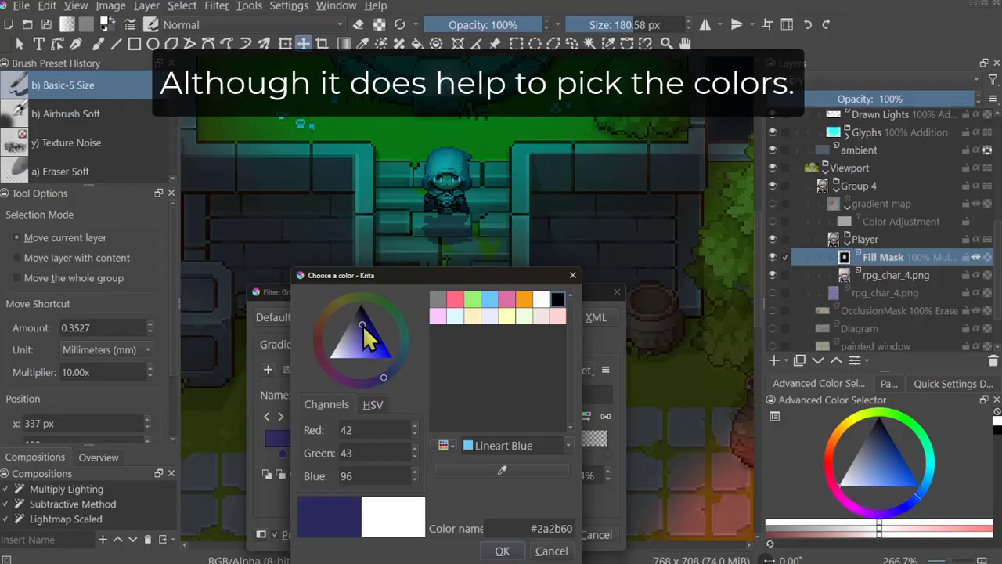
{"action": "left_click", "coordinate": [502, 551]}
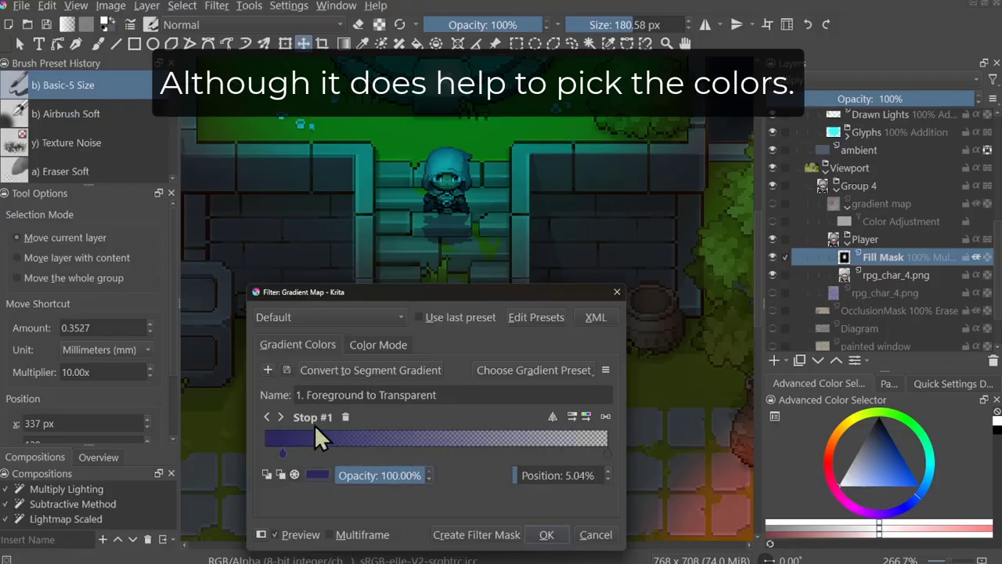
Step: Move the dark blue stop towards the gradient's bright end, place the other stop at 20.50% and colour it light blue, #86c6da
{"action": "left_click_drag", "start_coordinate": [286, 454], "coordinate": [511, 435]}
{"action": "left_click_drag", "start_coordinate": [607, 453], "coordinate": [336, 454]}
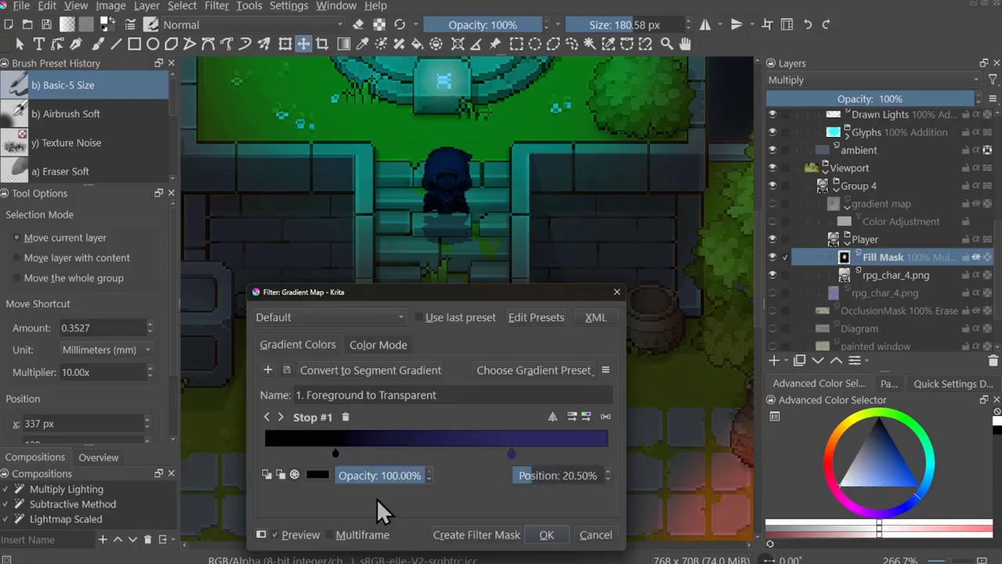
{"action": "left_click", "coordinate": [322, 470]}
{"action": "left_click", "coordinate": [454, 316]}
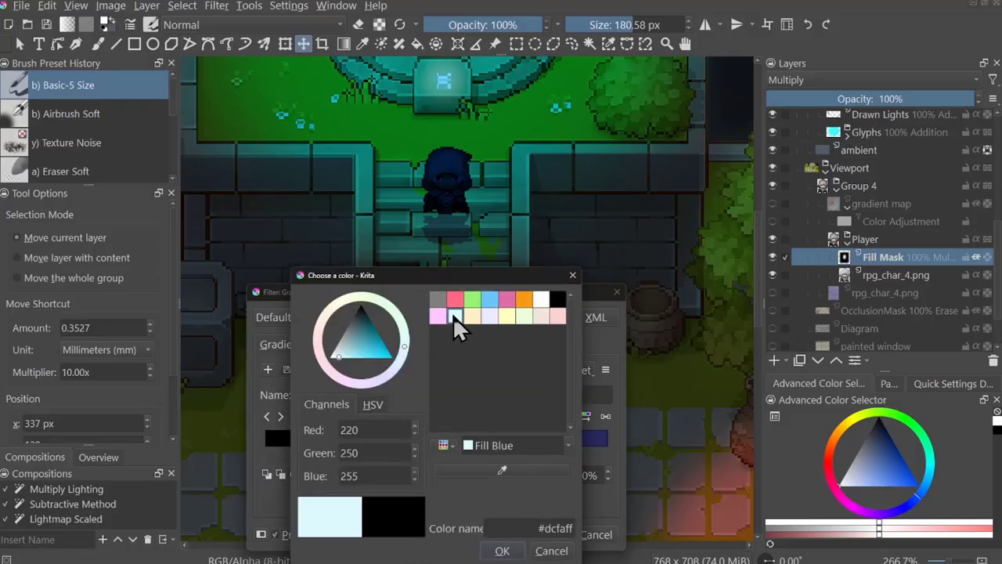
{"action": "left_click", "coordinate": [490, 299]}
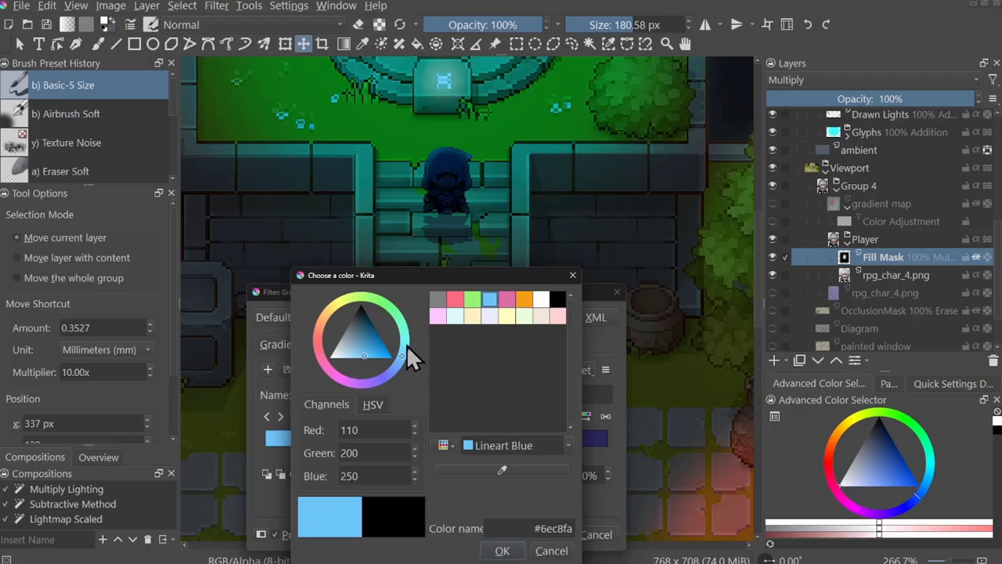
{"action": "mouse_move", "coordinate": [364, 356]}
{"action": "left_mouse_down"}
{"action": "mouse_move", "coordinate": [356, 362]}
{"action": "mouse_move", "coordinate": [368, 352]}
{"action": "mouse_move", "coordinate": [359, 329]}
{"action": "mouse_move", "coordinate": [355, 349]}
{"action": "mouse_move", "coordinate": [405, 351]}
{"action": "left_mouse_up"}
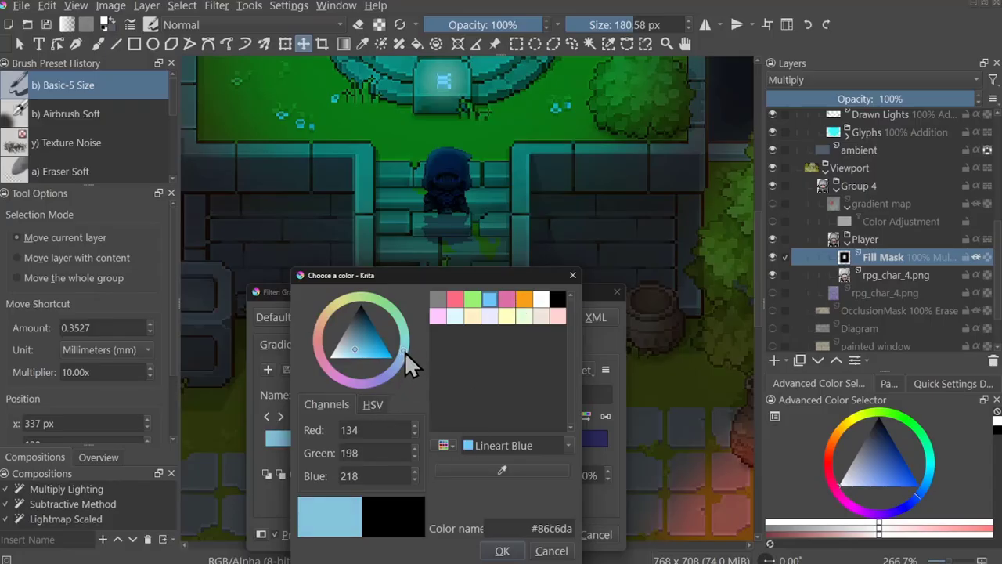
{"action": "left_click", "coordinate": [493, 548]}
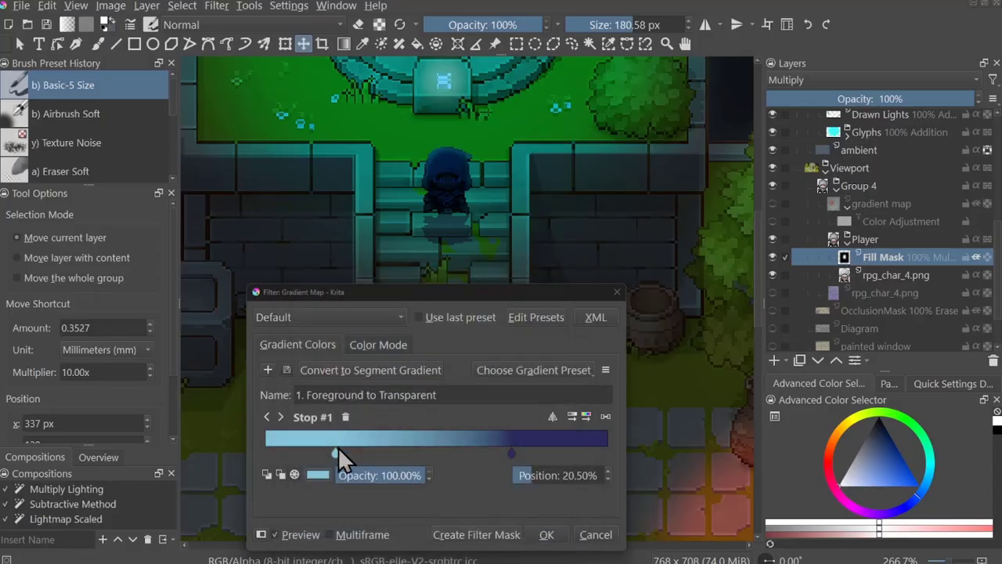
Step: Reposition the light blue stop at 29.41% and the dark blue stop at 74.62%, and create the gradient map as a filter mask
{"action": "left_click_drag", "start_coordinate": [335, 452], "coordinate": [400, 439]}
{"action": "mouse_move", "coordinate": [510, 453]}
{"action": "left_mouse_down"}
{"action": "mouse_move", "coordinate": [448, 456]}
{"action": "mouse_move", "coordinate": [576, 424]}
{"action": "mouse_move", "coordinate": [494, 447]}
{"action": "mouse_move", "coordinate": [519, 436]}
{"action": "left_mouse_up"}
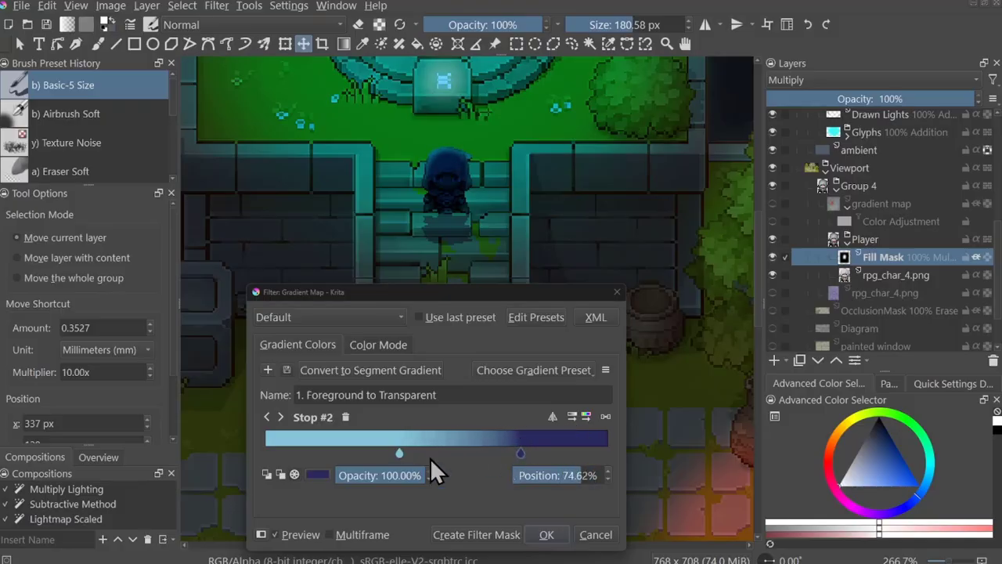
{"action": "left_click_drag", "start_coordinate": [401, 454], "coordinate": [367, 450]}
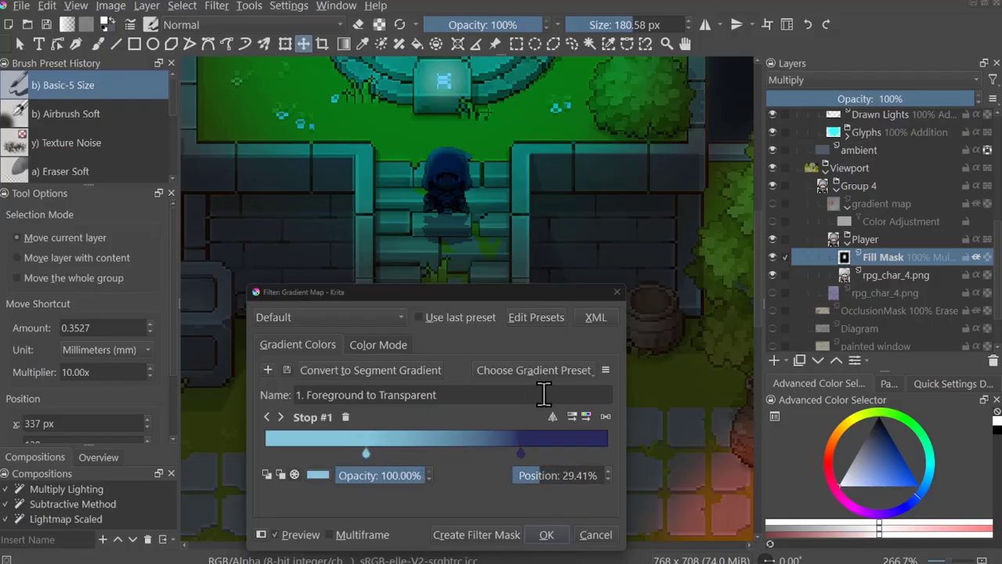
{"action": "left_click", "coordinate": [552, 417]}
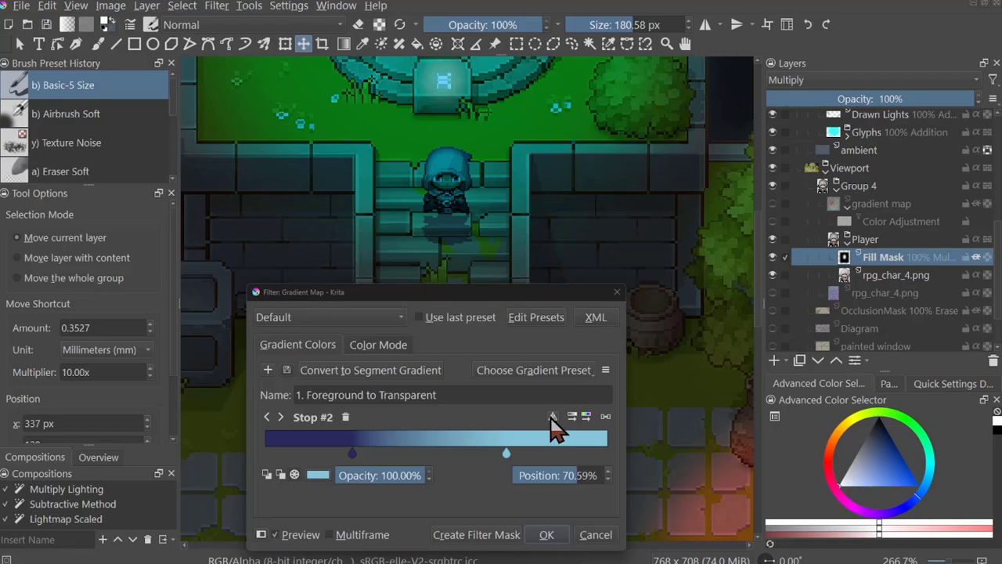
{"action": "left_click", "coordinate": [551, 416]}
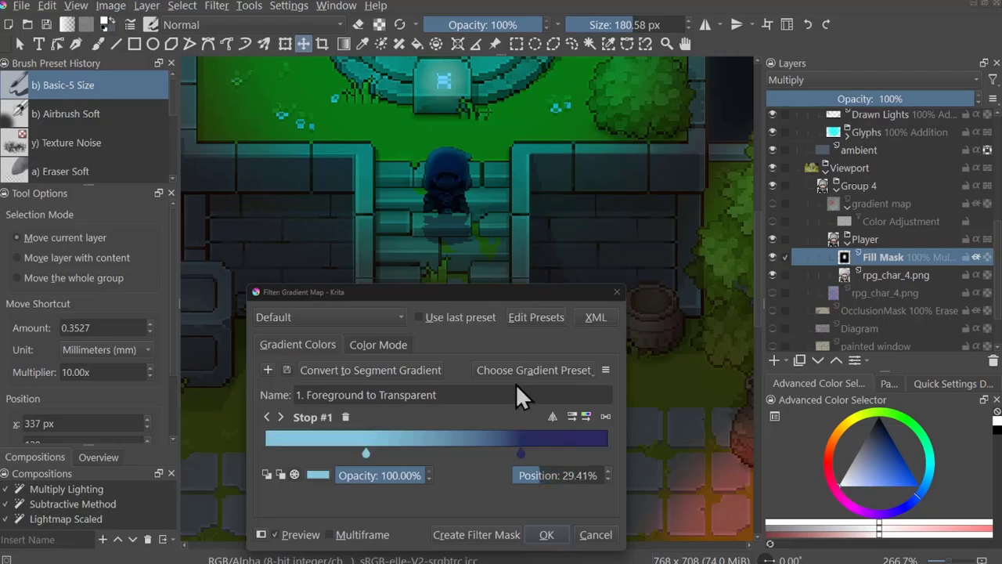
{"action": "left_click", "coordinate": [546, 535]}
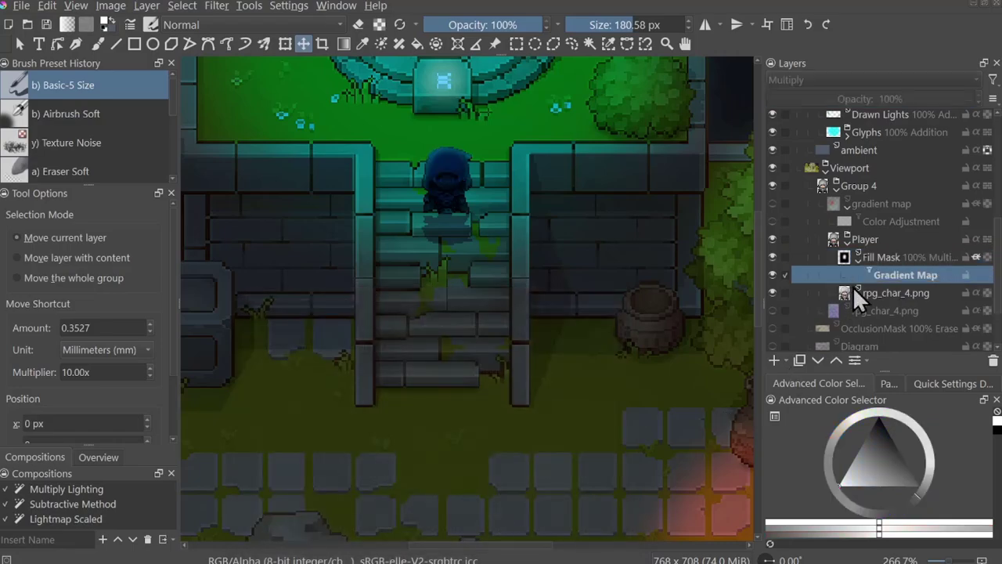
Step: Lower the Fill Mask layer's opacity to 65% and shift the mask slightly over the player
{"action": "left_click", "coordinate": [882, 257]}
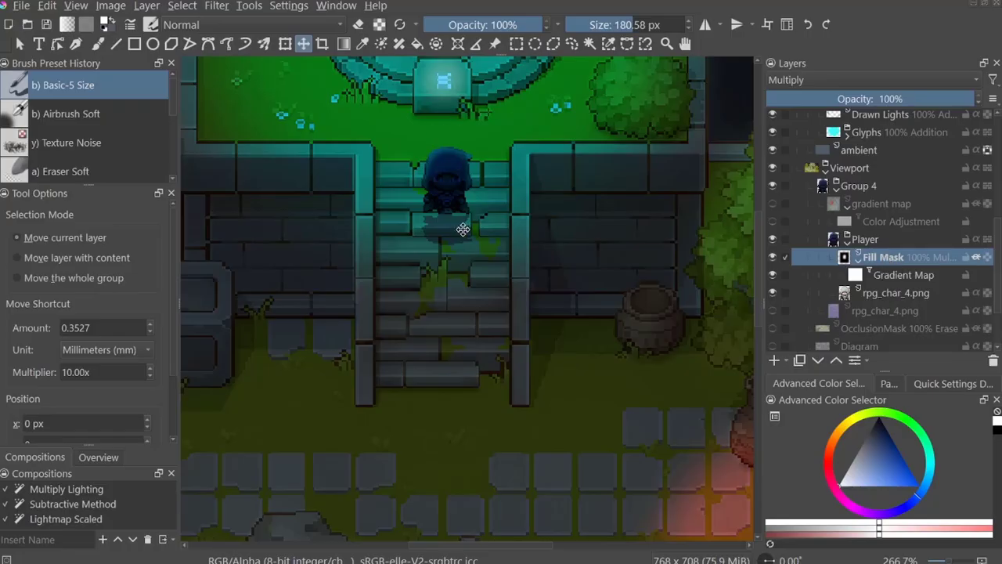
{"action": "left_click", "coordinate": [904, 102]}
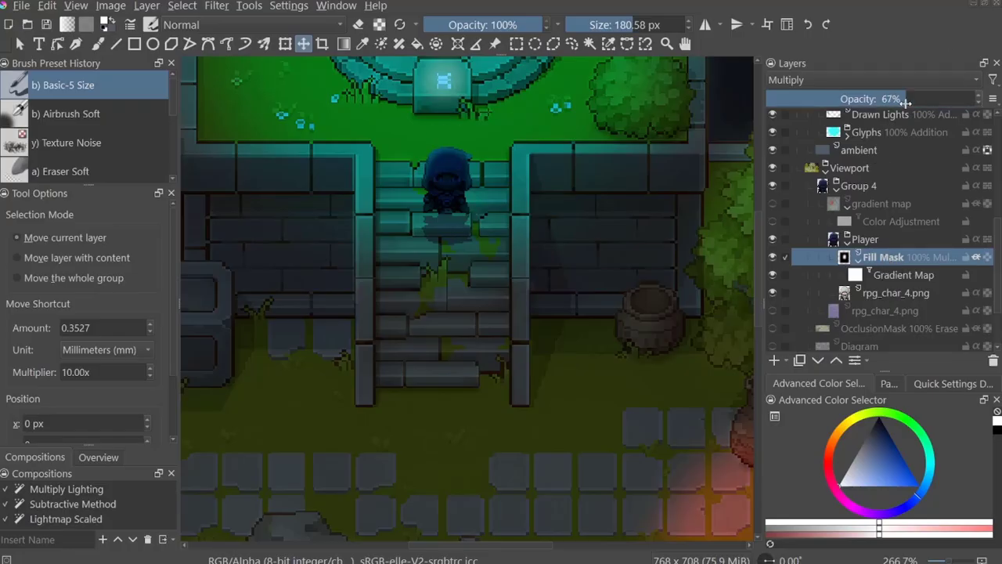
{"action": "left_click_drag", "start_coordinate": [903, 102], "coordinate": [900, 99]}
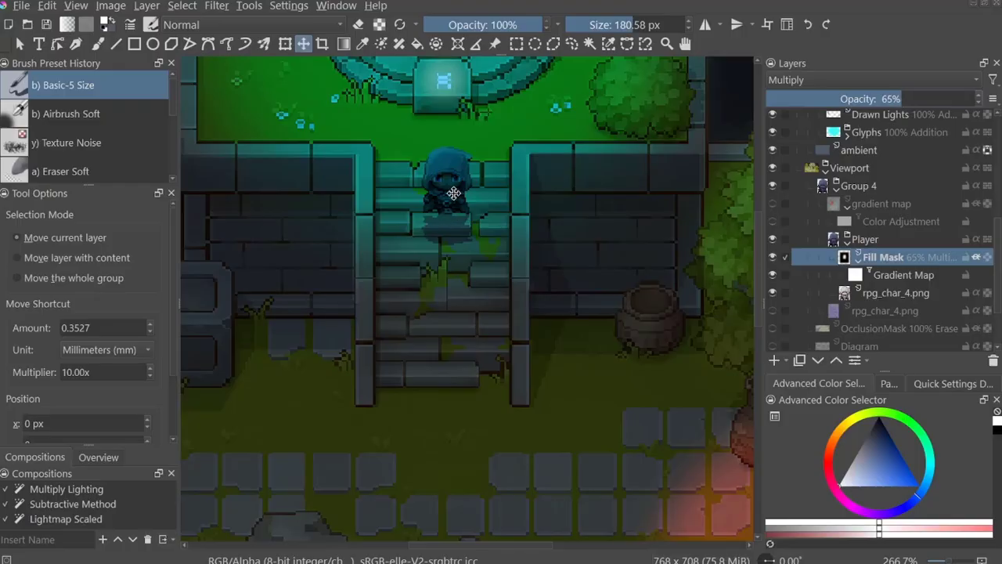
{"action": "mouse_move", "coordinate": [444, 180]}
{"action": "left_mouse_down"}
{"action": "mouse_move", "coordinate": [458, 177]}
{"action": "mouse_move", "coordinate": [444, 183]}
{"action": "mouse_move", "coordinate": [445, 173]}
{"action": "left_mouse_up"}
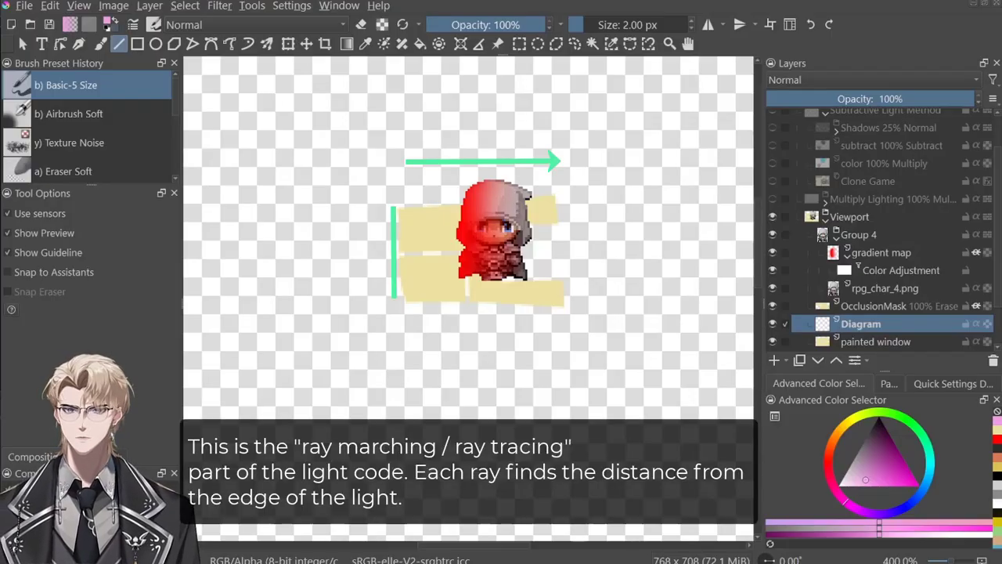
Step: Hide the gradient map layer and draw a series of pink horizontal ray lines across the yellow light shape on the Diagram layer
{"action": "left_click", "coordinate": [773, 252]}
{"action": "mouse_move", "coordinate": [398, 208]}
{"action": "left_mouse_down"}
{"action": "mouse_move", "coordinate": [554, 202]}
{"action": "mouse_move", "coordinate": [554, 211]}
{"action": "left_mouse_up"}
{"action": "mouse_move", "coordinate": [397, 225]}
{"action": "left_mouse_down"}
{"action": "mouse_move", "coordinate": [556, 220]}
{"action": "mouse_move", "coordinate": [556, 231]}
{"action": "left_mouse_up"}
{"action": "left_click_drag", "start_coordinate": [399, 243], "coordinate": [556, 241]}
{"action": "mouse_move", "coordinate": [398, 252]}
{"action": "left_mouse_down"}
{"action": "mouse_move", "coordinate": [555, 248]}
{"action": "mouse_move", "coordinate": [556, 259]}
{"action": "left_mouse_up"}
{"action": "left_click_drag", "start_coordinate": [399, 269], "coordinate": [556, 267]}
{"action": "mouse_move", "coordinate": [399, 279]}
{"action": "left_mouse_down"}
{"action": "mouse_move", "coordinate": [557, 277]}
{"action": "mouse_move", "coordinate": [562, 294]}
{"action": "left_mouse_up"}
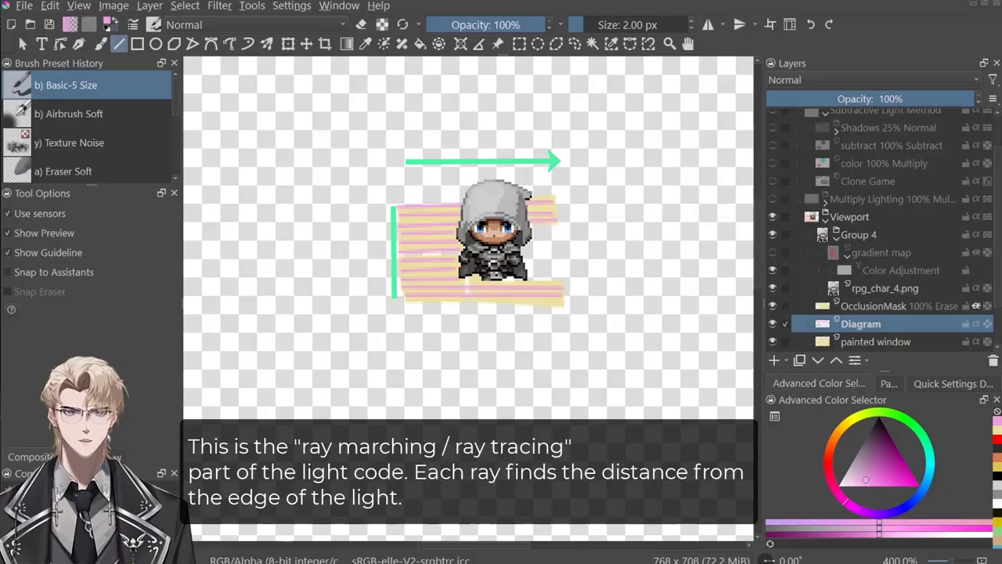
Step: Show the gradient map layer and try out the alpha curve of its Color Adjustment mask
{"action": "mouse_move", "coordinate": [880, 252]}
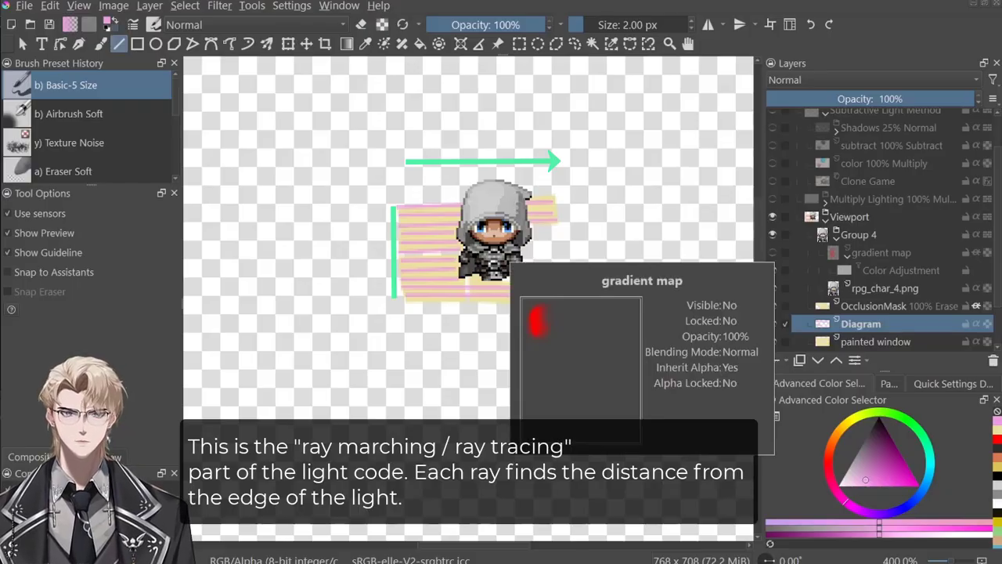
{"action": "left_click", "coordinate": [773, 252]}
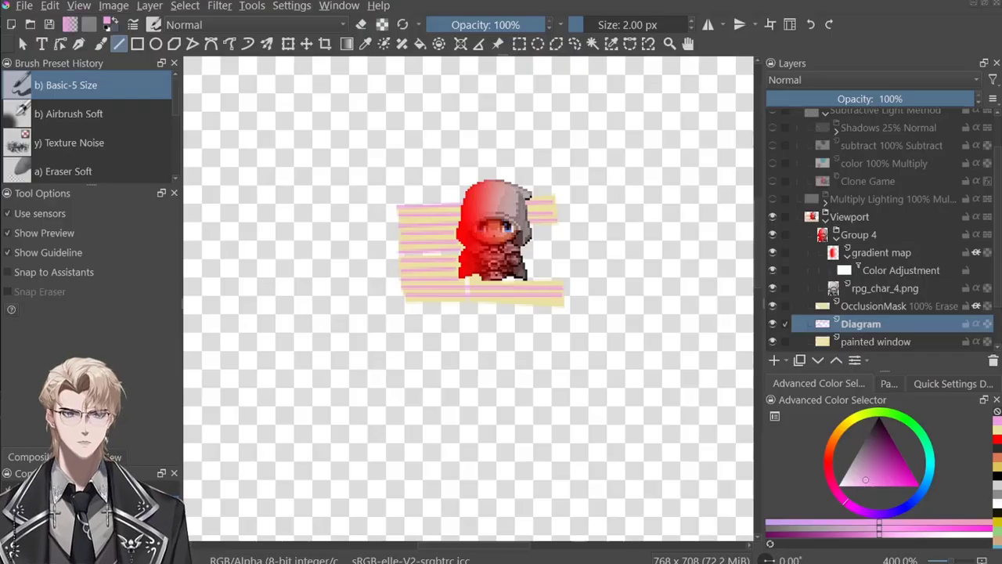
{"action": "double_click", "coordinate": [900, 270]}
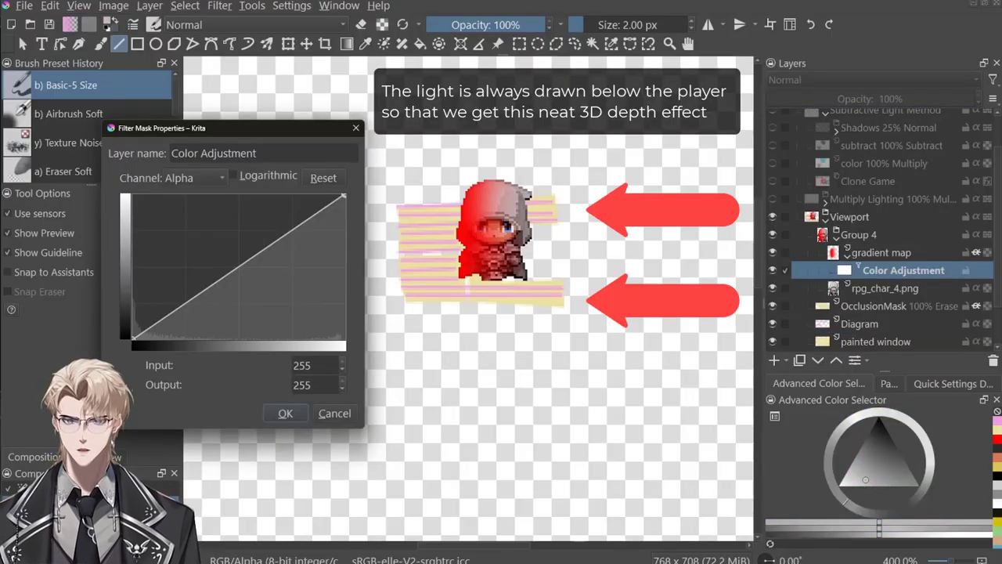
{"action": "mouse_move", "coordinate": [343, 196]}
{"action": "left_mouse_down"}
{"action": "mouse_move", "coordinate": [343, 338]}
{"action": "mouse_move", "coordinate": [343, 196]}
{"action": "left_mouse_up"}
{"action": "key", "text": "Return"}
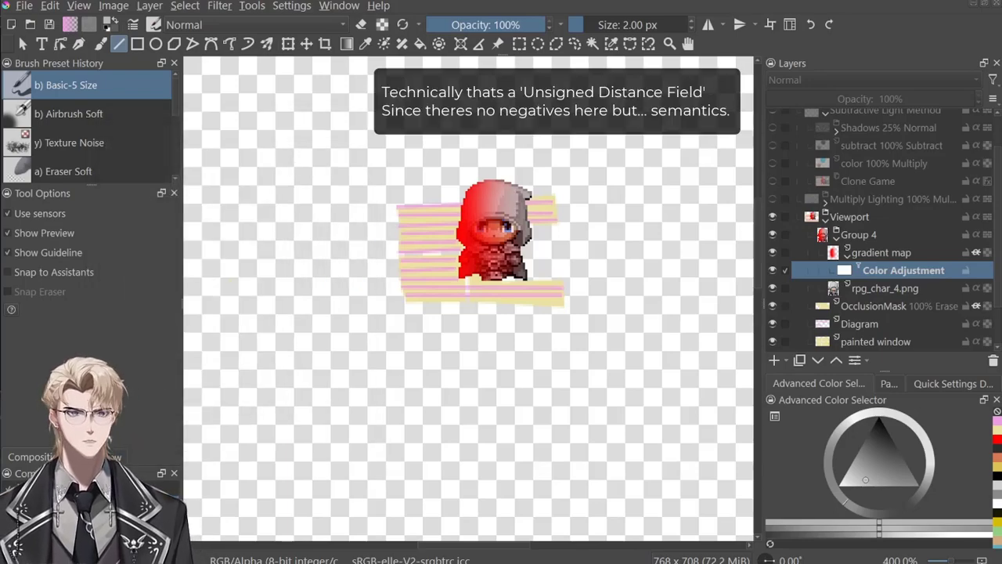
Step: Airbrush soft light green and, at 68% brush opacity, light blue strokes over the player on the gradient map layer
{"action": "left_click", "coordinate": [883, 252]}
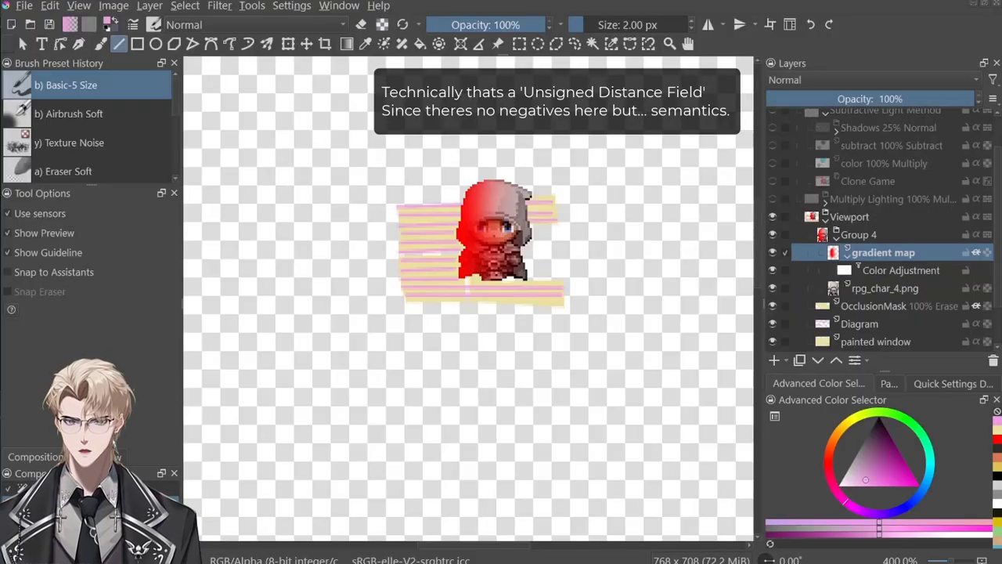
{"action": "key", "text": "slash"}
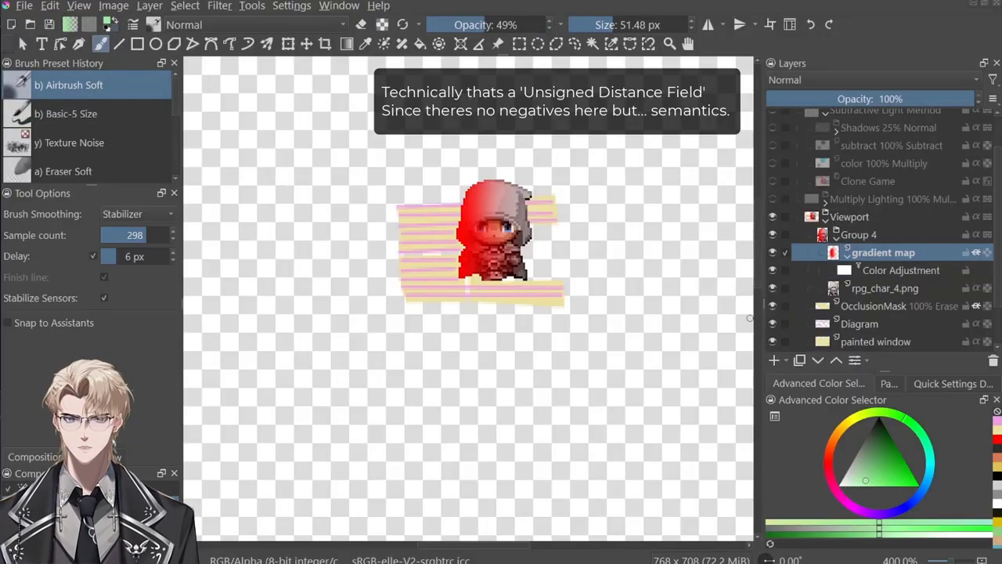
{"action": "mouse_move", "coordinate": [429, 290]}
{"action": "left_mouse_down"}
{"action": "mouse_move", "coordinate": [509, 296]}
{"action": "mouse_move", "coordinate": [518, 194]}
{"action": "mouse_move", "coordinate": [554, 331]}
{"action": "mouse_move", "coordinate": [546, 296]}
{"action": "left_mouse_up"}
{"action": "left_click", "coordinate": [508, 25]}
{"action": "left_click_drag", "start_coordinate": [927, 481], "coordinate": [917, 495]}
{"action": "left_click_drag", "start_coordinate": [541, 145], "coordinate": [552, 137]}
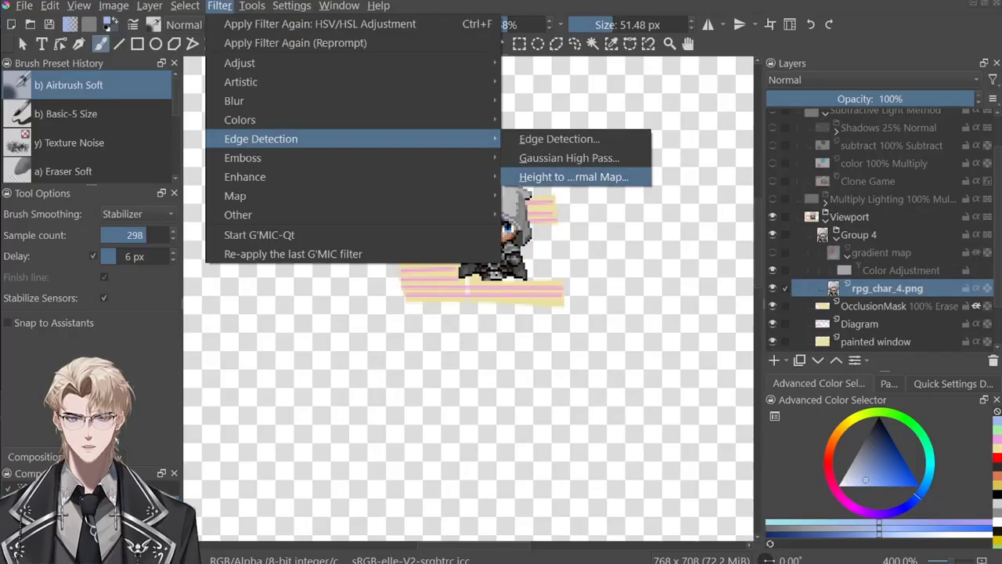
Step: Apply the Height to Normal Map filter with the Simple formula to the rpg_char_4.png layer
{"action": "left_click", "coordinate": [564, 176]}
{"action": "left_click", "coordinate": [227, 165]}
{"action": "left_click", "coordinate": [227, 146]}
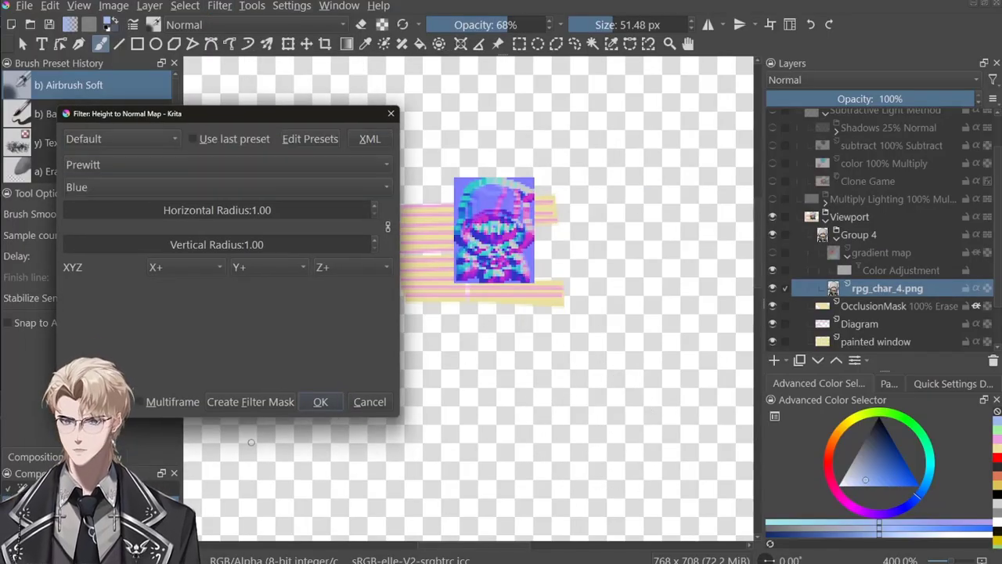
{"action": "left_click", "coordinate": [227, 164]}
{"action": "left_click", "coordinate": [227, 205]}
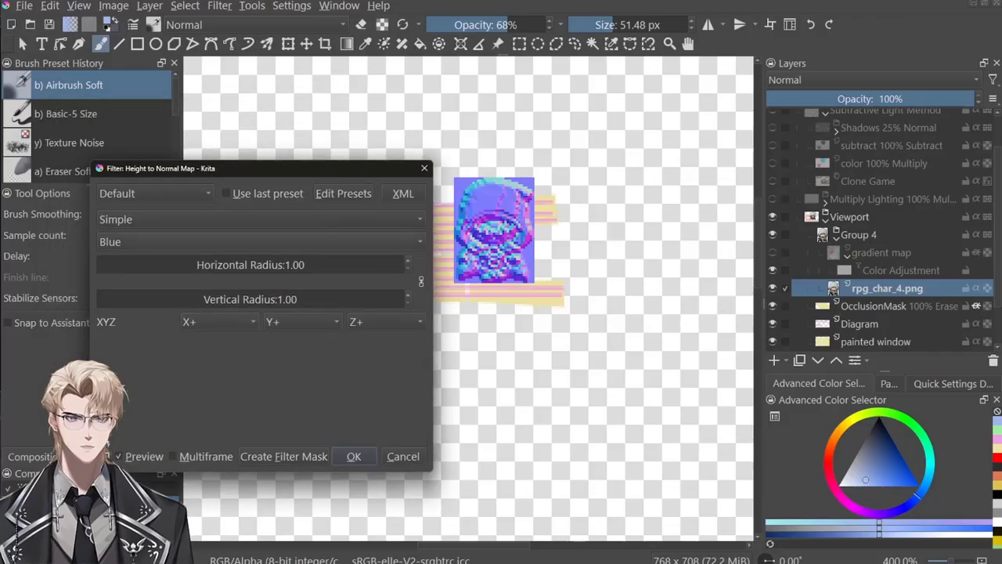
{"action": "left_click", "coordinate": [354, 456]}
Step: Apply a Gaussian Blur with a 2 px horizontal and vertical radius to the rpg_char_4.png normal map
{"action": "left_click", "coordinate": [185, 5]}
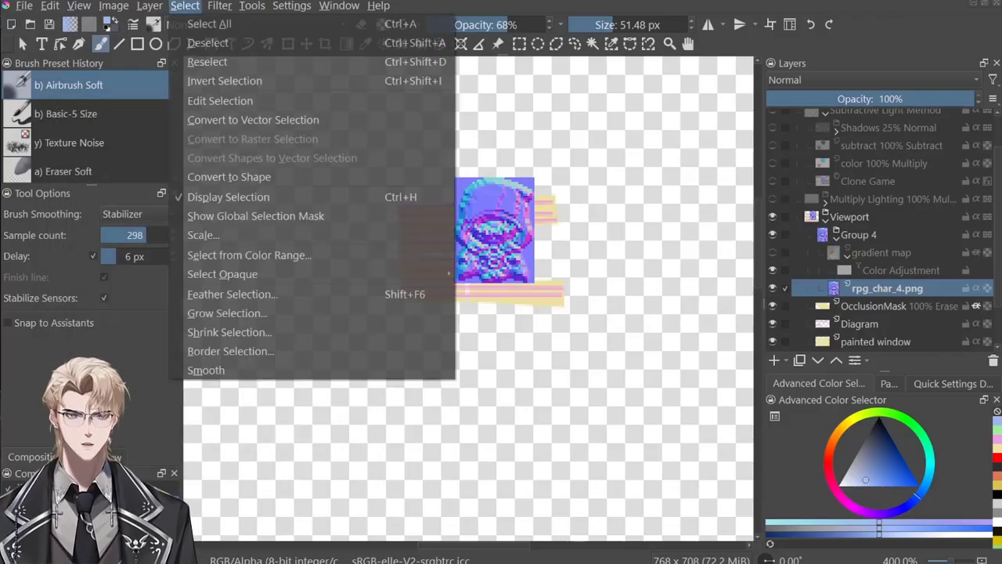
{"action": "mouse_move", "coordinate": [234, 100]}
{"action": "left_click", "coordinate": [559, 120]}
{"action": "left_click_drag", "start_coordinate": [211, 220], "coordinate": [237, 220]}
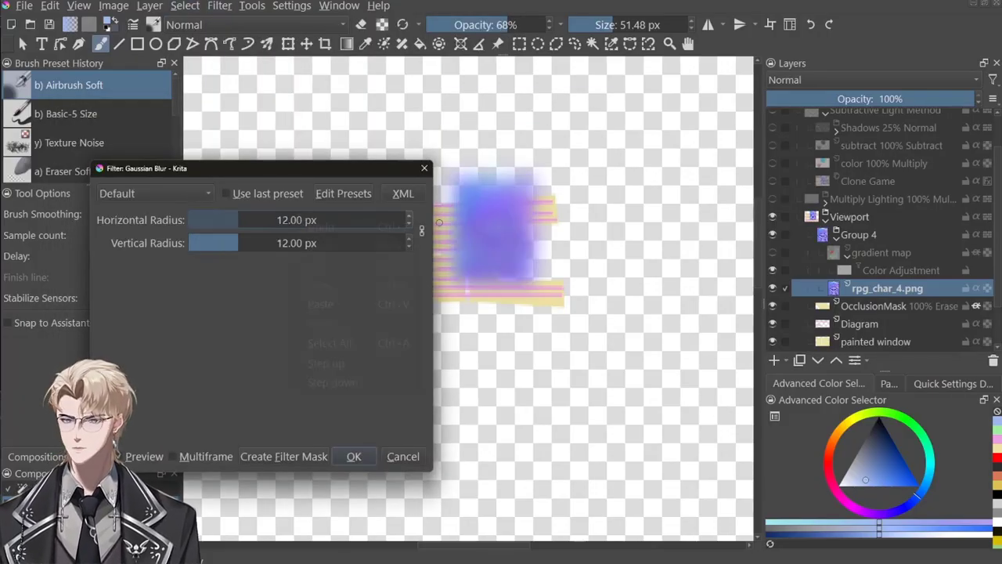
{"action": "right_click", "coordinate": [278, 220]}
{"action": "left_click", "coordinate": [316, 343]}
{"action": "type", "text": "2"}
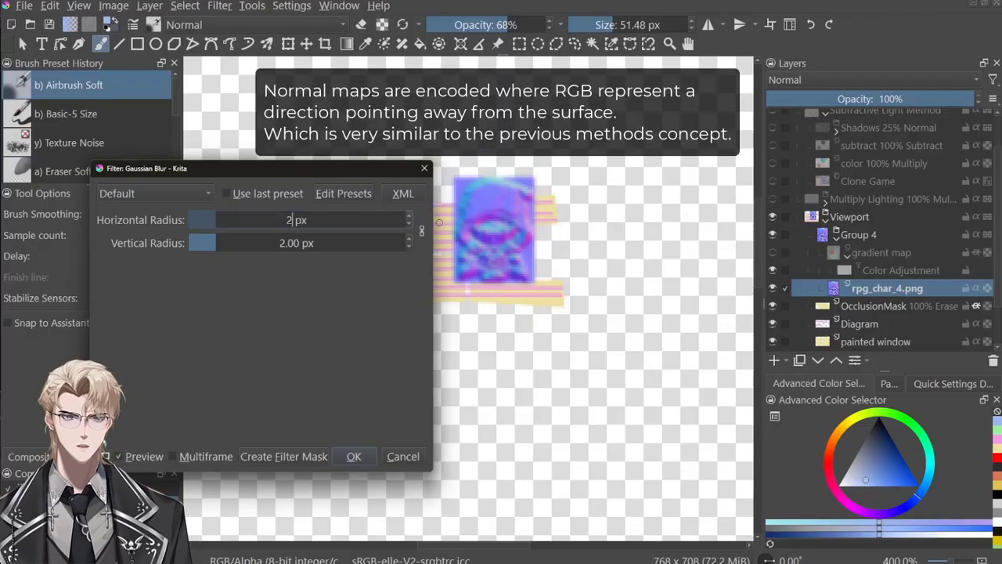
{"action": "key", "text": "Return"}
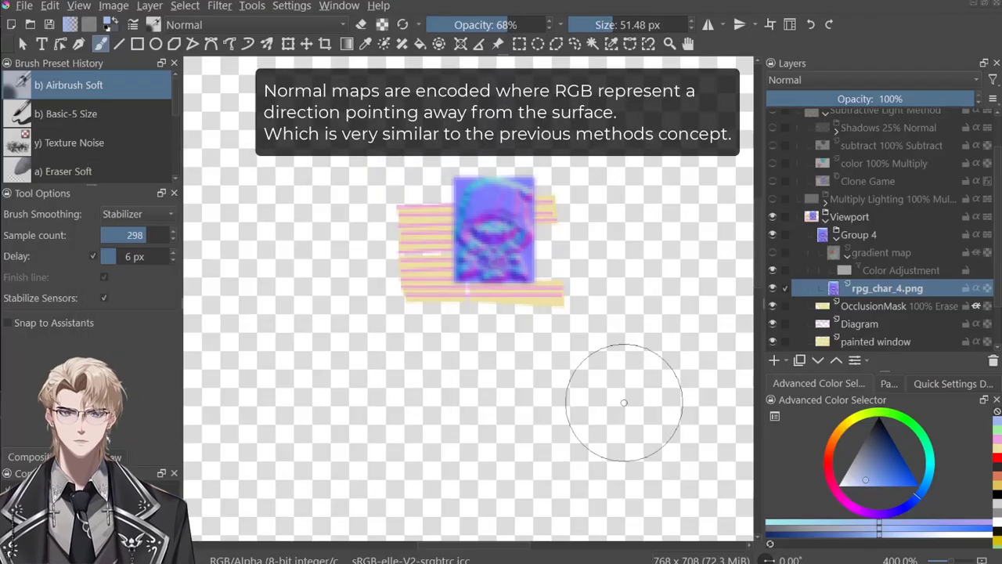